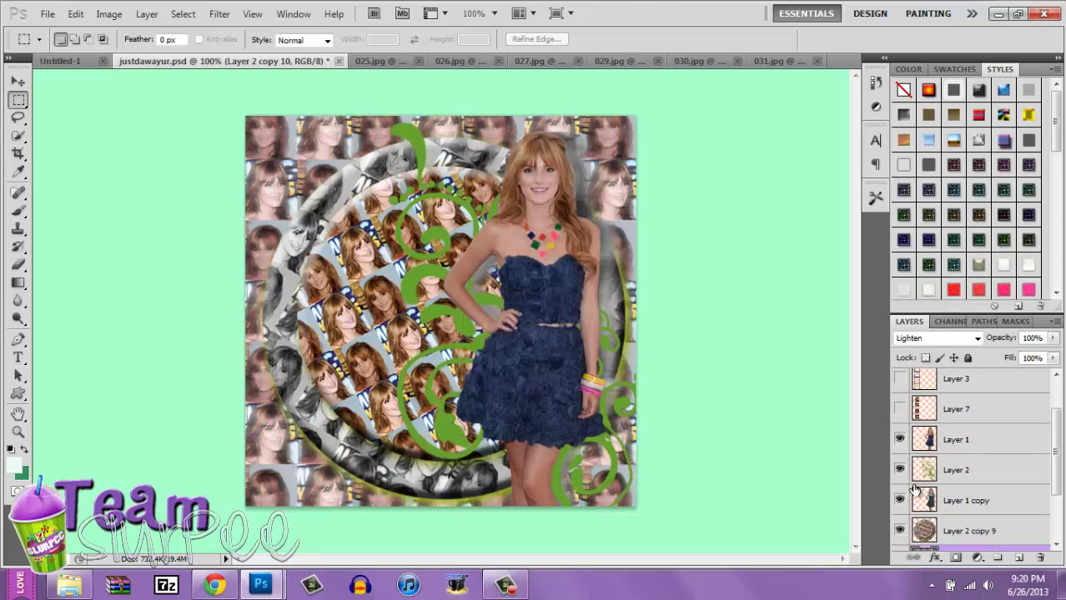
- Hide every layer above Layer 2 copy 7 in justdawayur.psd to examine the example's base face pattern
drag(898, 522, 899, 500)
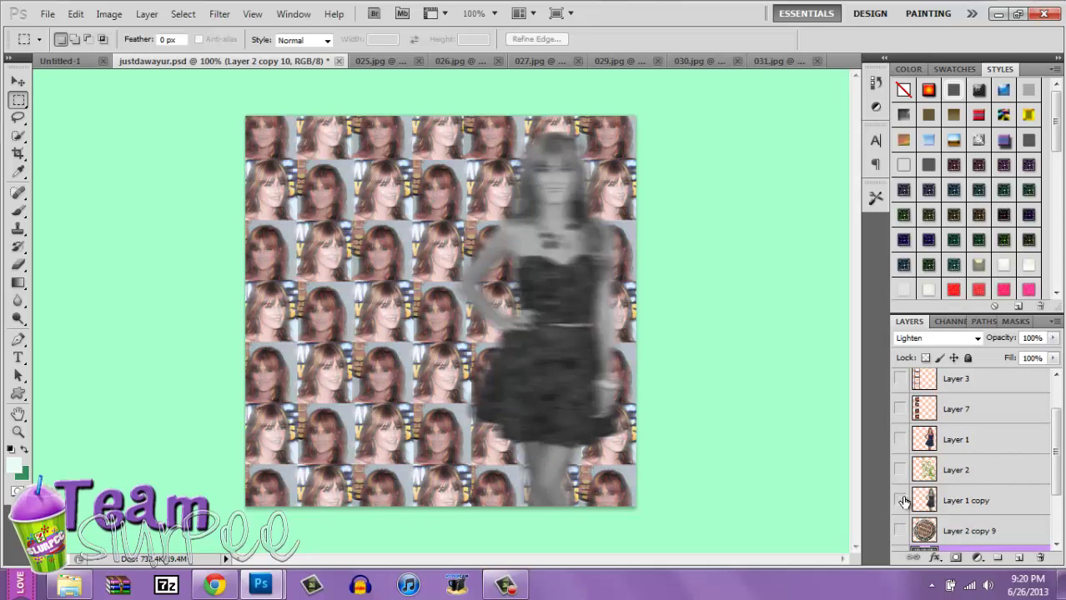
scroll(912, 455, down, 3)
click(899, 474)
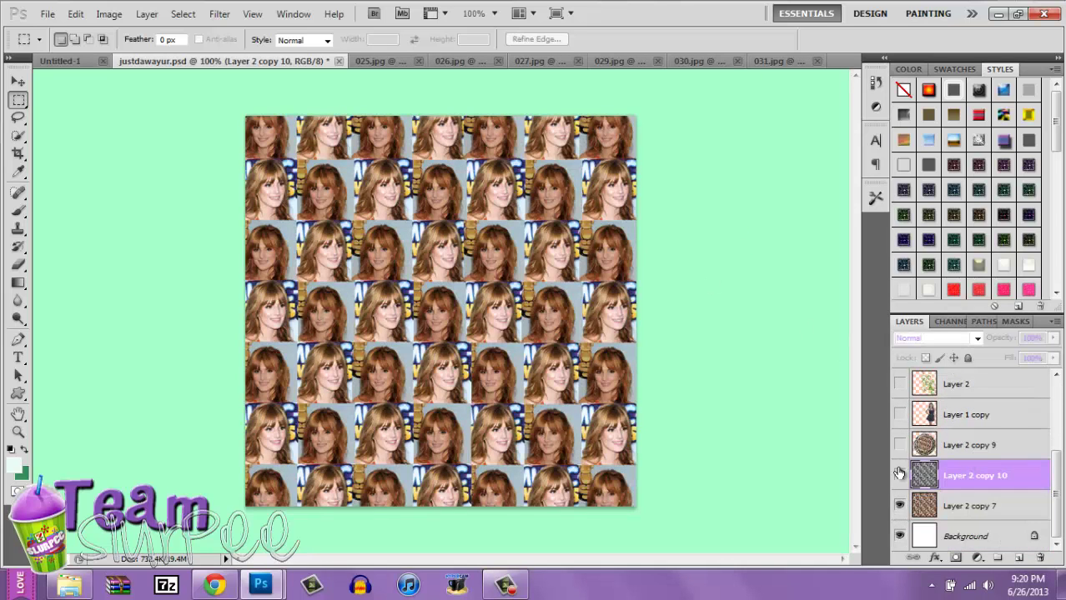
- Draw a square marquee in 027.jpg and carry the same selection over to frame the face in 026.jpg
click(381, 61)
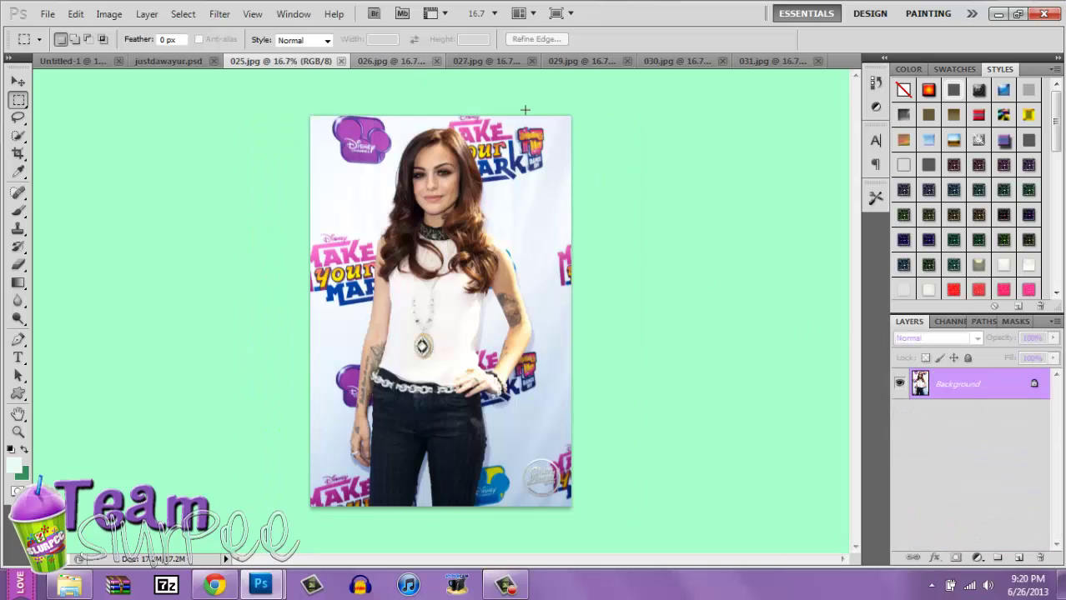
click(396, 60)
key(ctrl+Tab)
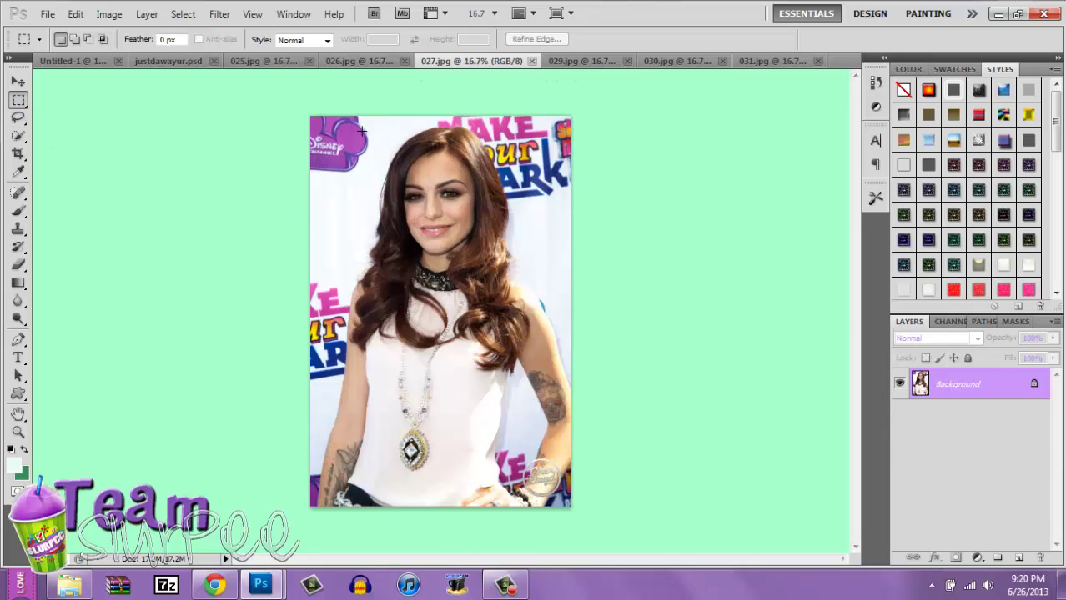
drag(534, 278, 536, 280)
drag(361, 193, 302, 99)
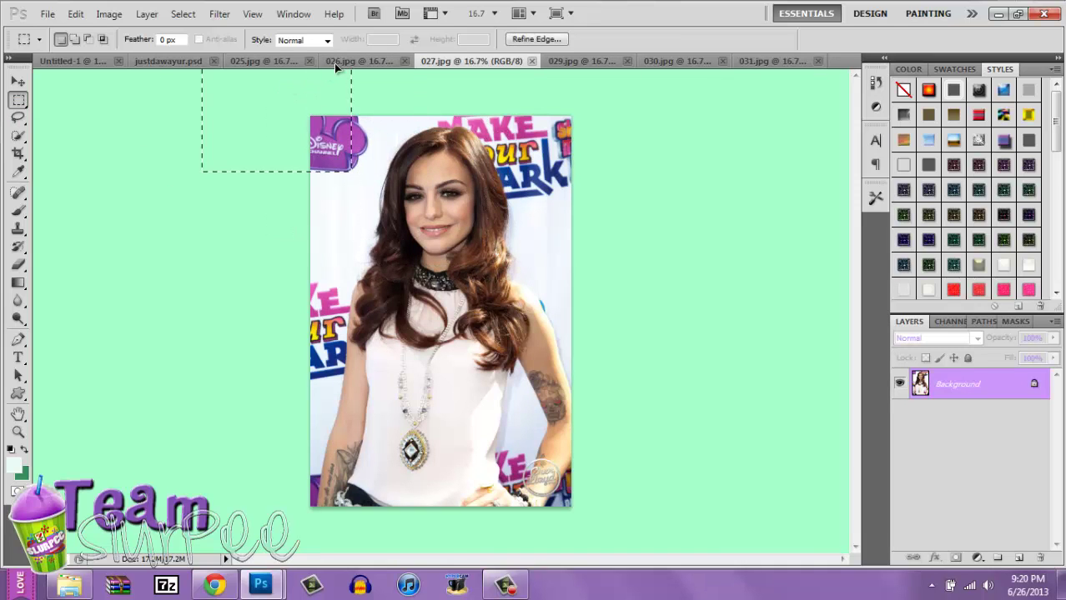
drag(336, 67, 497, 197)
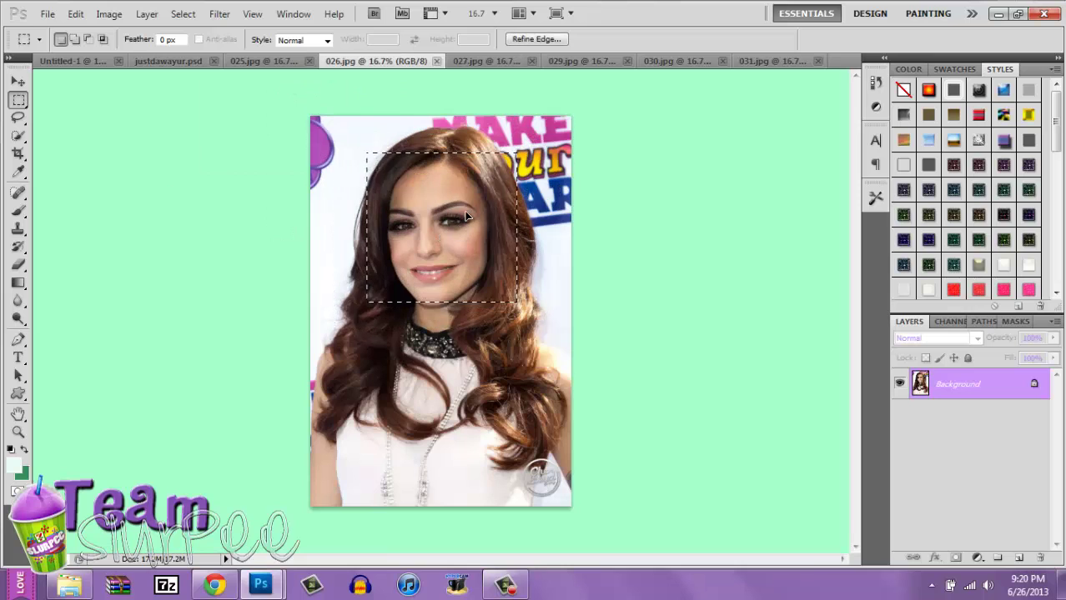
- Convert the locked backgrounds of 026.jpg and 027.jpg to Layer 0, and frame the face in 027.jpg with the same square selection
double_click(1033, 386)
click(659, 183)
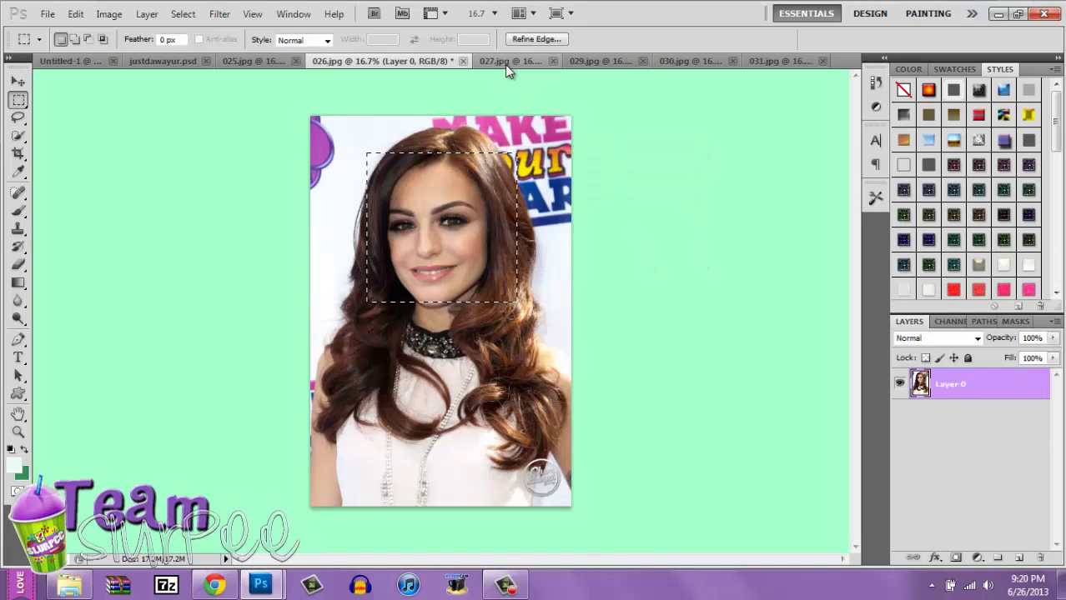
drag(504, 64, 487, 175)
double_click(1033, 386)
key(Return)
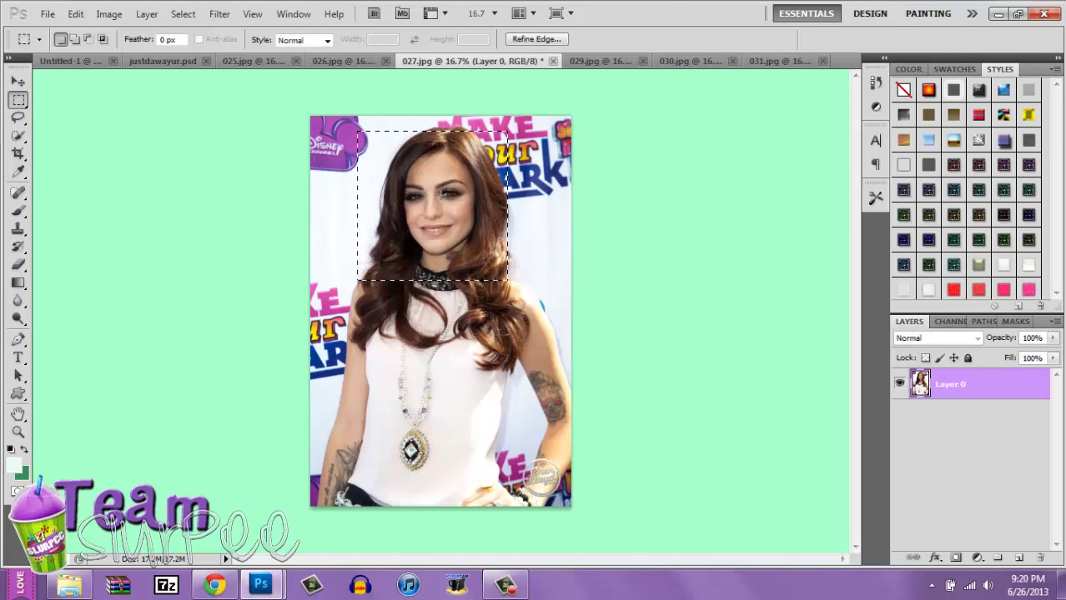
- Bring the selected face from 027.jpg into Untitled-1 and shift it so its left edge meets the canvas edge
click(18, 81)
drag(451, 163, 433, 313)
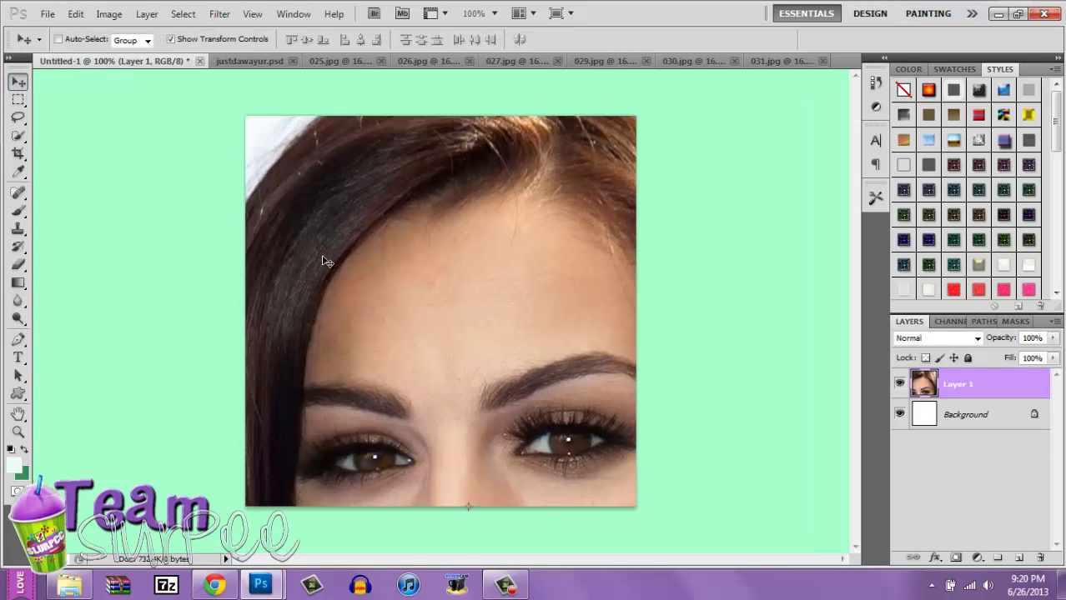
drag(326, 262, 451, 291)
- Scale the face on Layer 1 proportionally to about 6.52% and fit it into the canvas's top-left corner
key(ctrl+t)
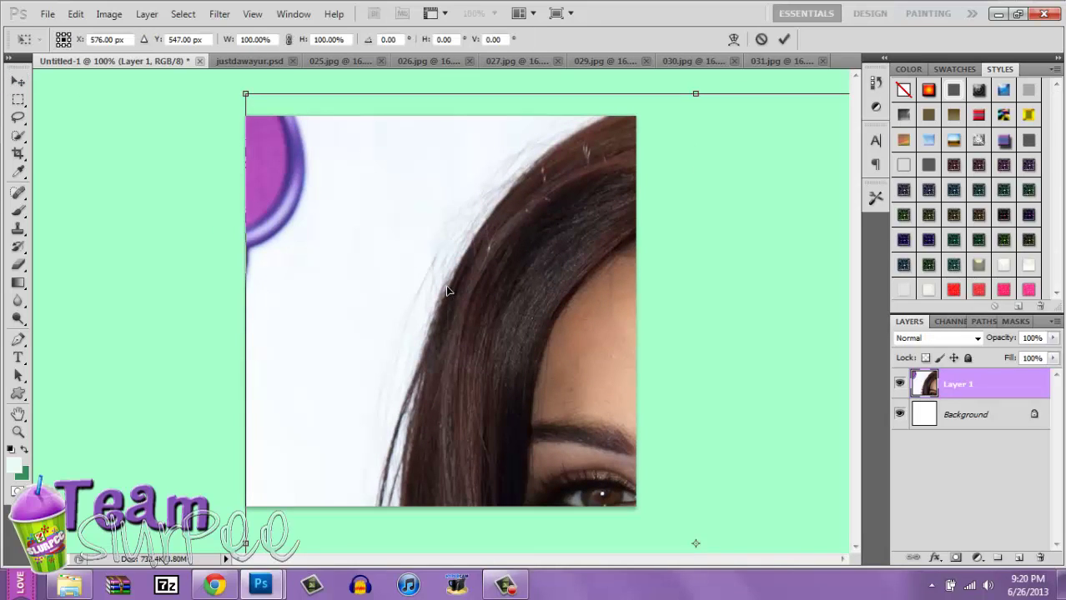
click(292, 39)
drag(290, 40, 238, 71)
drag(667, 518, 262, 136)
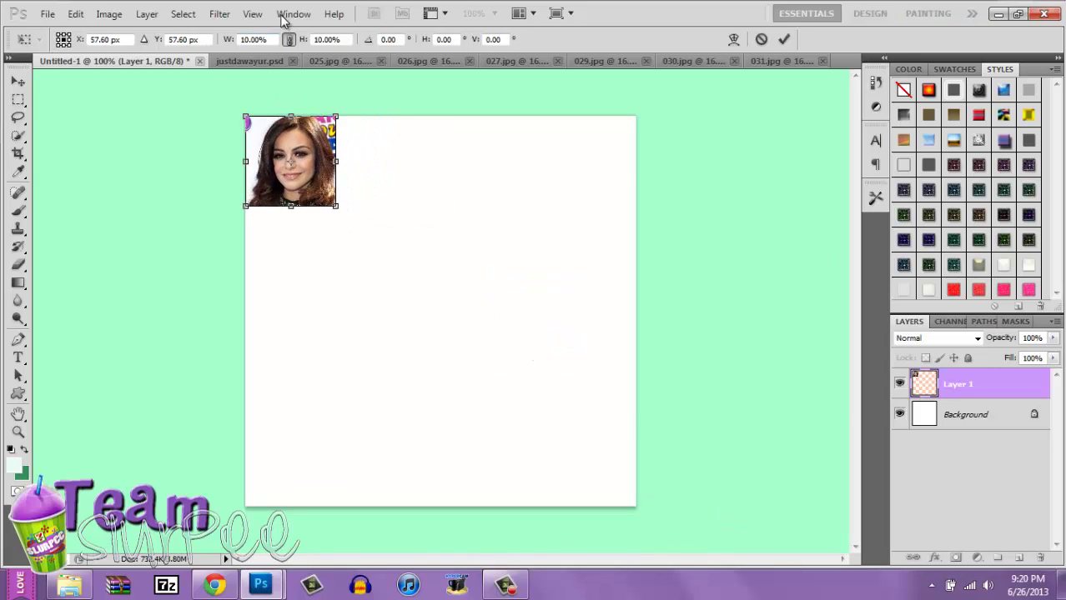
drag(297, 40, 289, 41)
drag(285, 138, 271, 123)
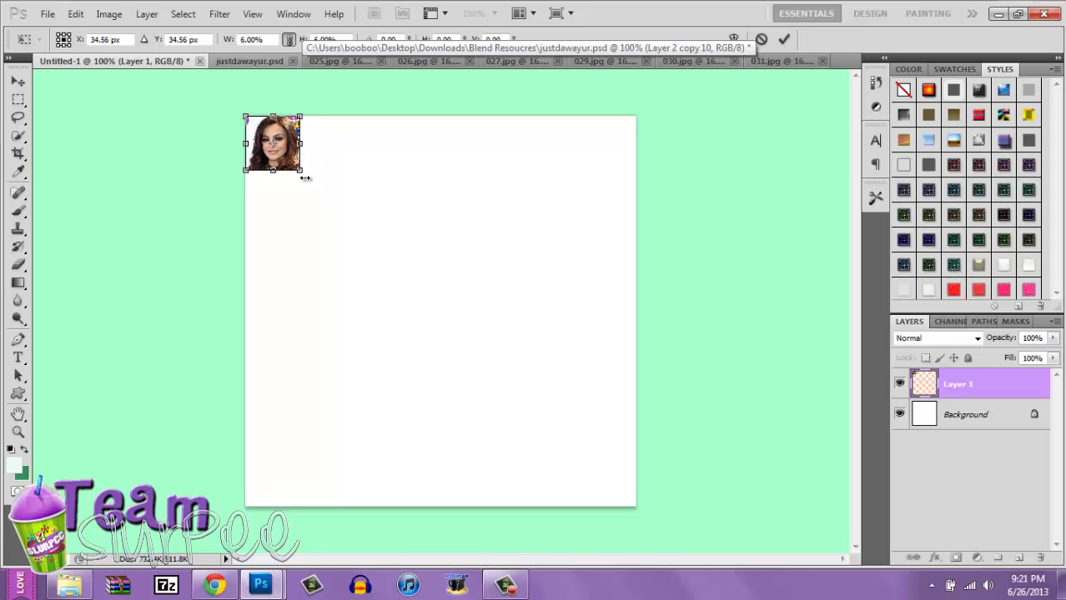
drag(302, 171, 307, 177)
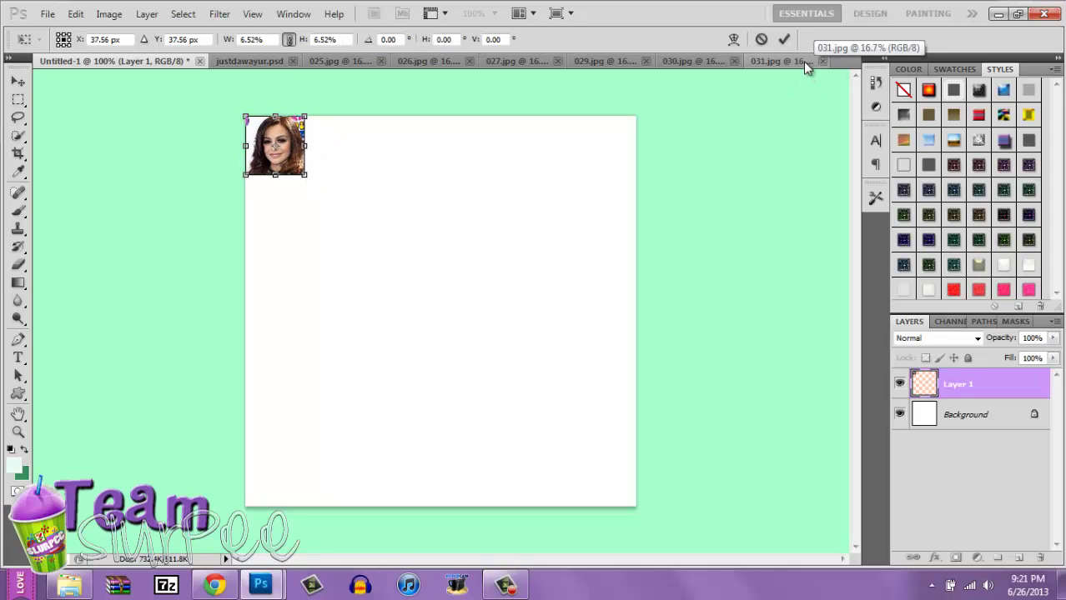
key(Return)
- Compare the photos 025.jpg, 026.jpg and 027.jpg with the face tile placed in Untitled-1
click(367, 62)
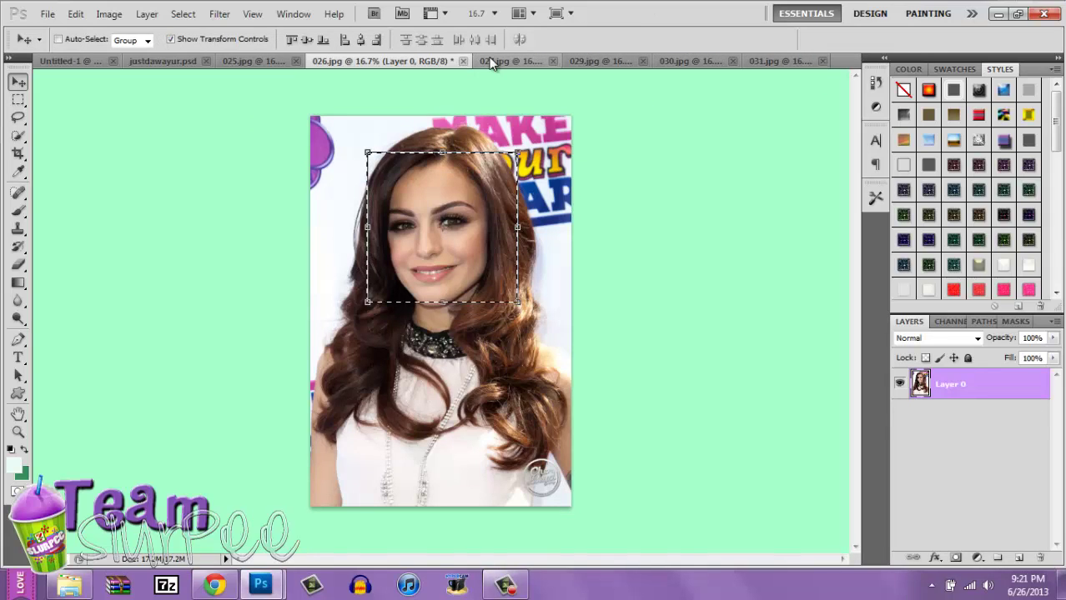
click(488, 60)
click(360, 62)
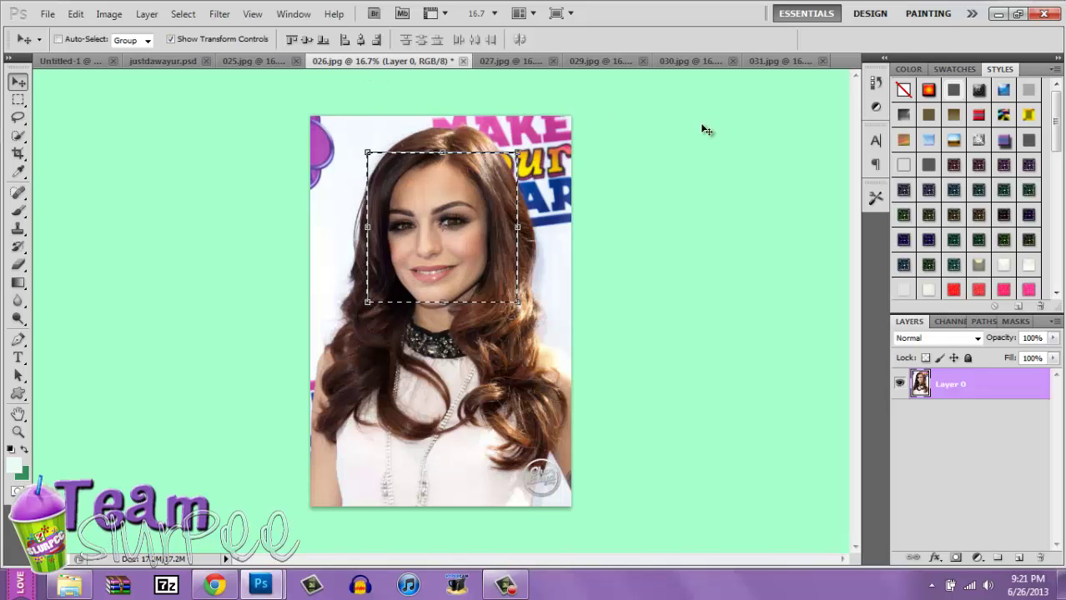
click(505, 58)
click(371, 60)
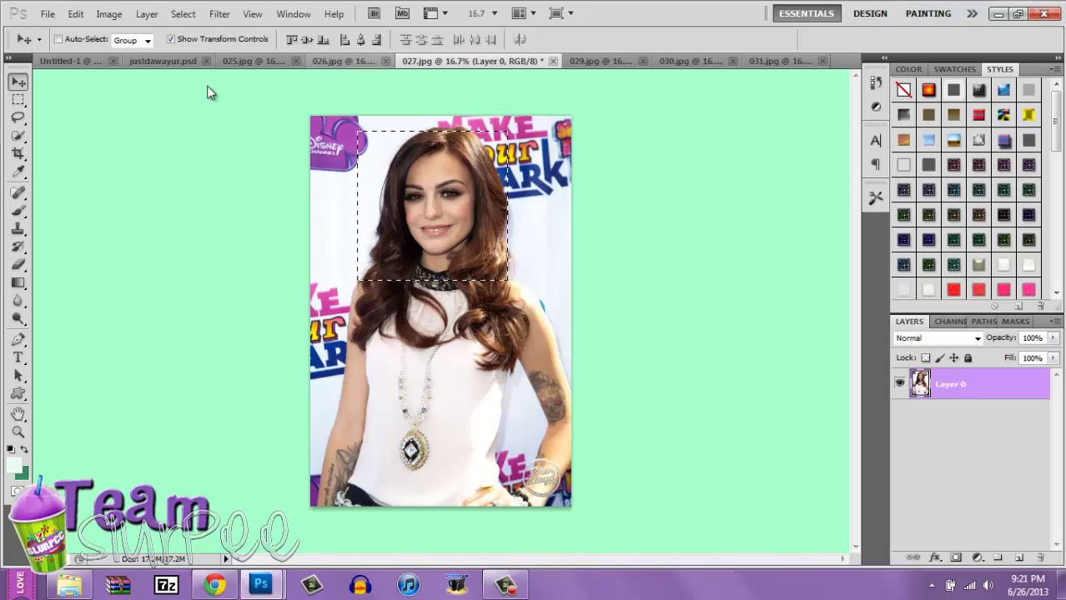
click(50, 62)
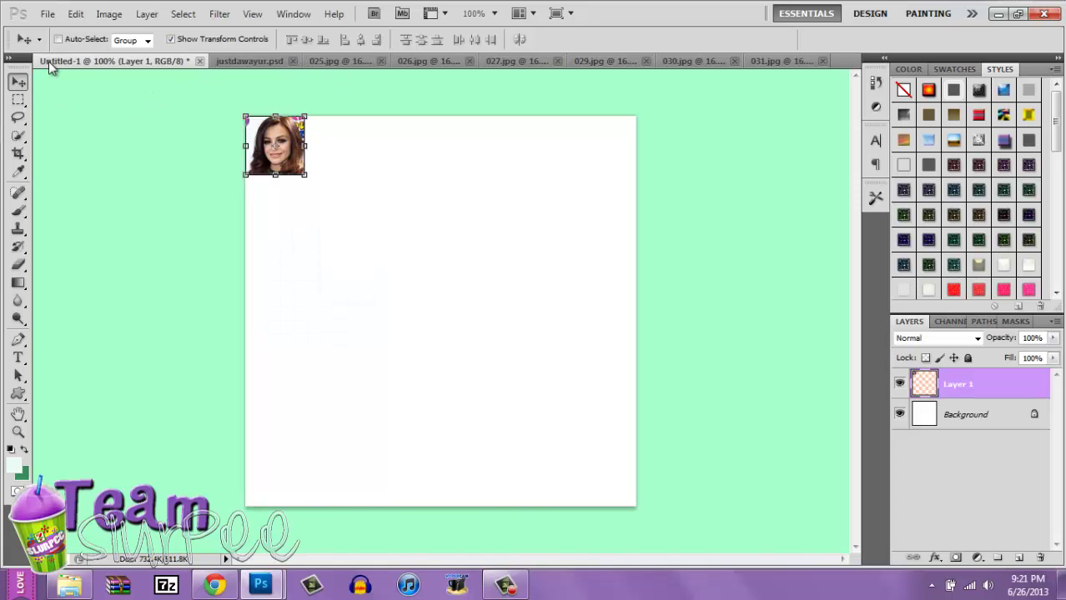
click(409, 57)
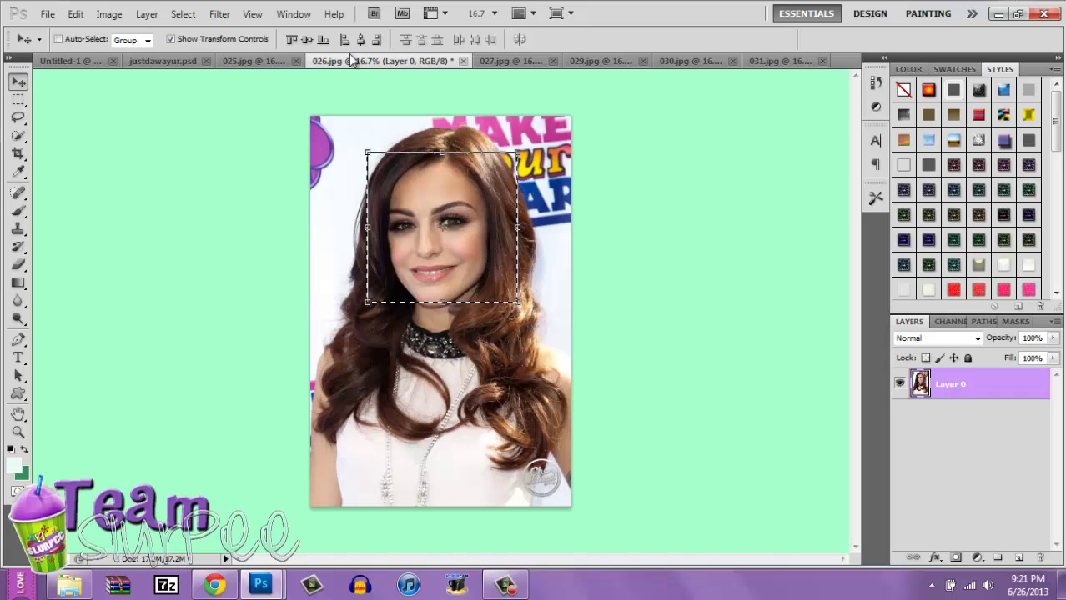
click(250, 61)
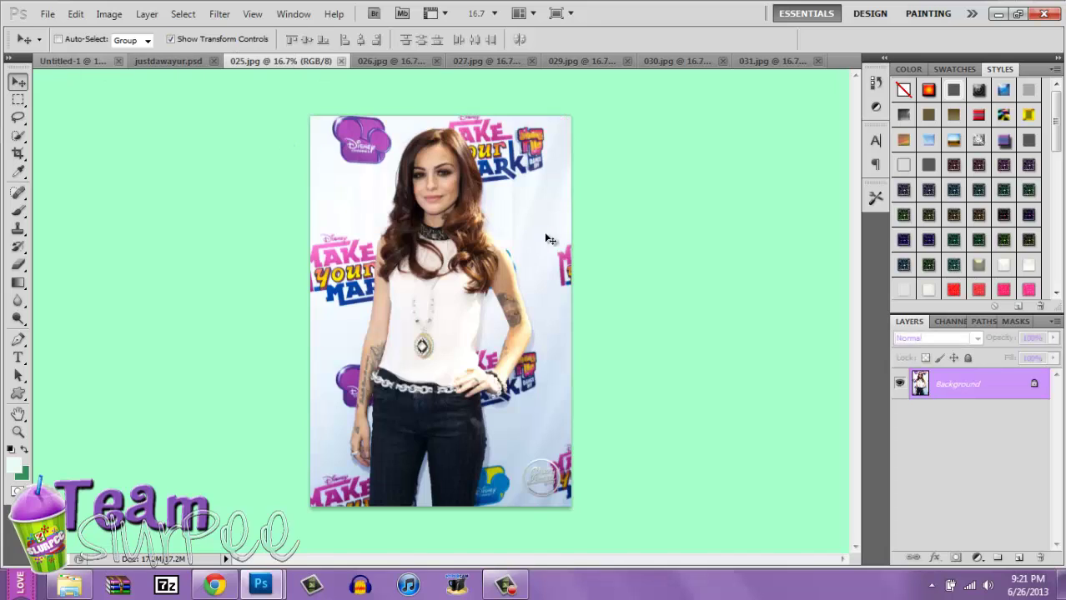
- Bring the selected face from 026.jpg into Untitled-1, scale it proportionally to 24% and align it with the canvas's top-left corner
click(380, 63)
drag(231, 142, 331, 218)
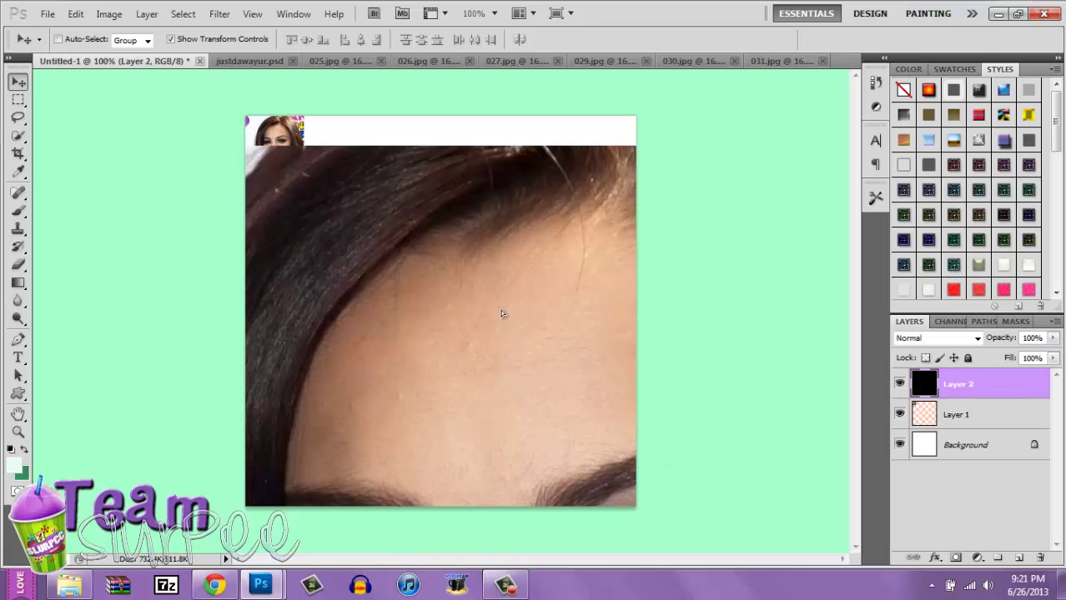
key(ctrl+t)
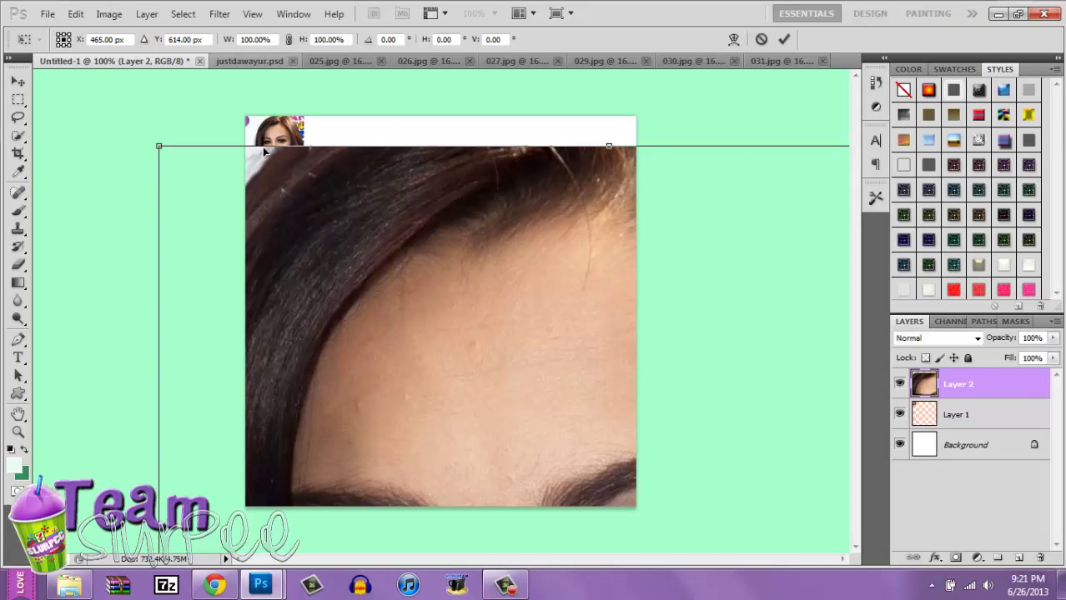
drag(307, 39, 239, 56)
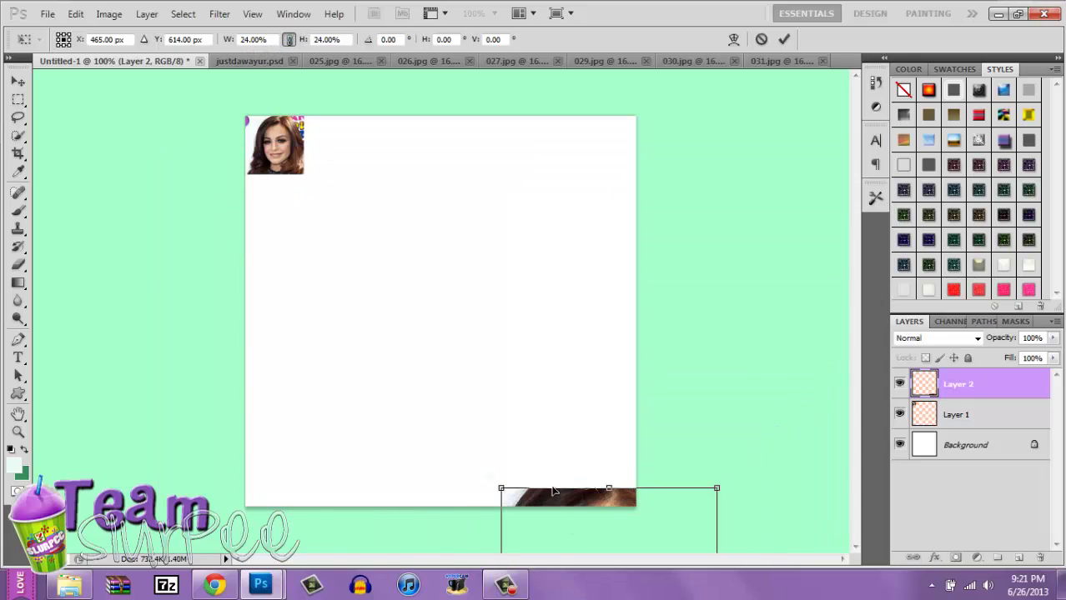
drag(553, 492, 319, 161)
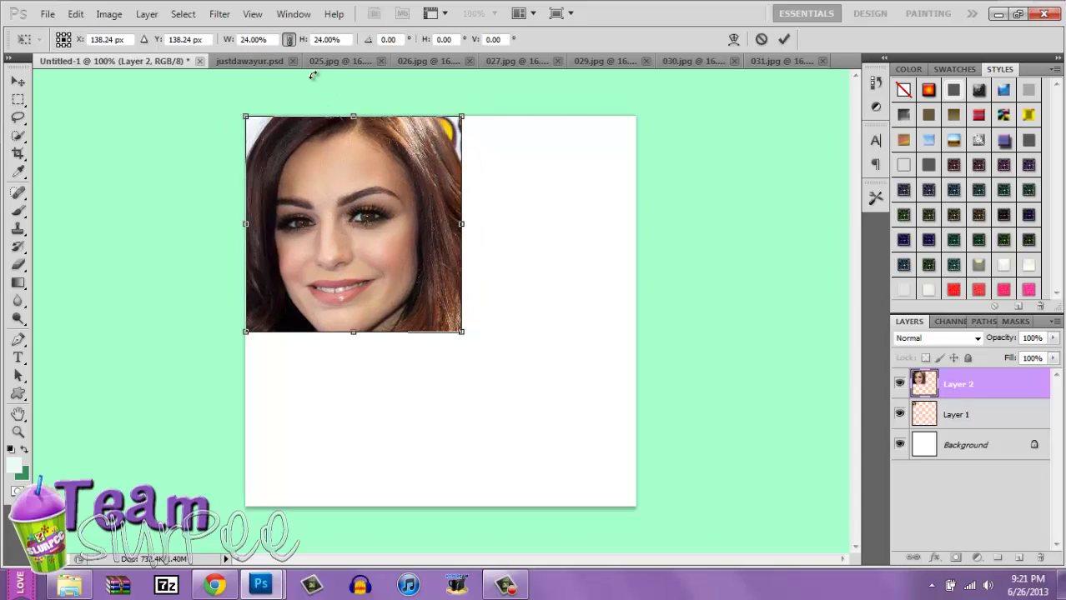
- Reduce the second face to 7%, fit it to the first tile's size and place it diagonally below that tile, corner to corner
drag(304, 39, 288, 42)
click(288, 40)
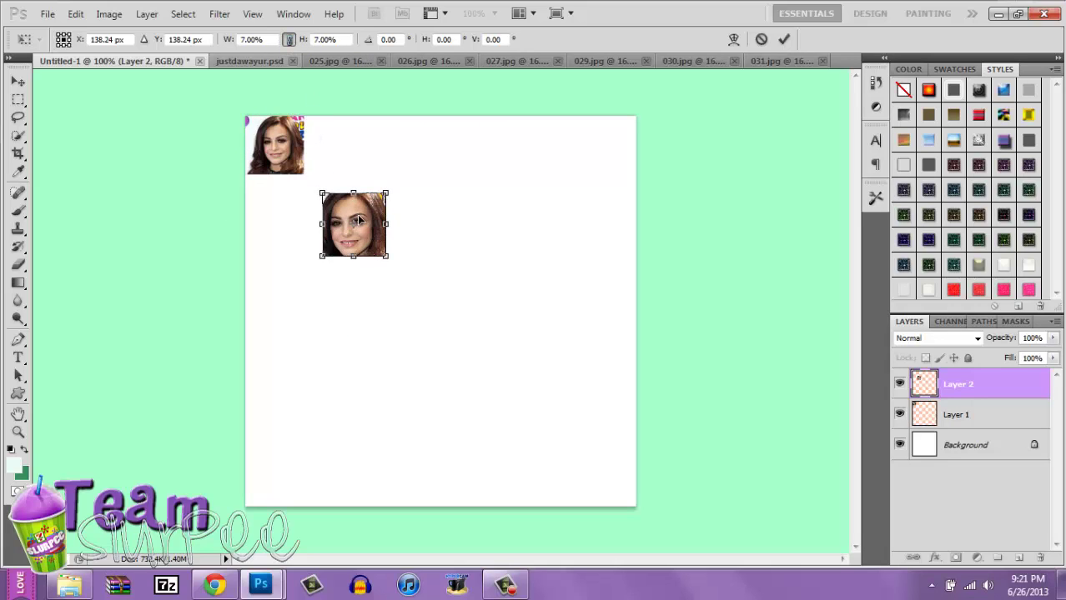
drag(359, 222, 283, 145)
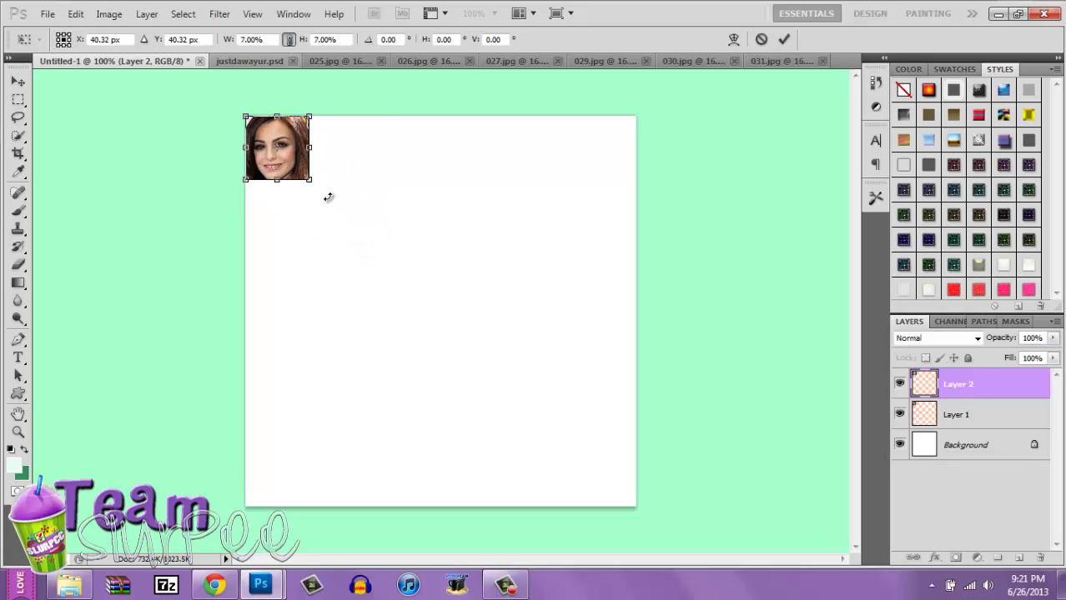
drag(310, 180, 345, 232)
key(Return)
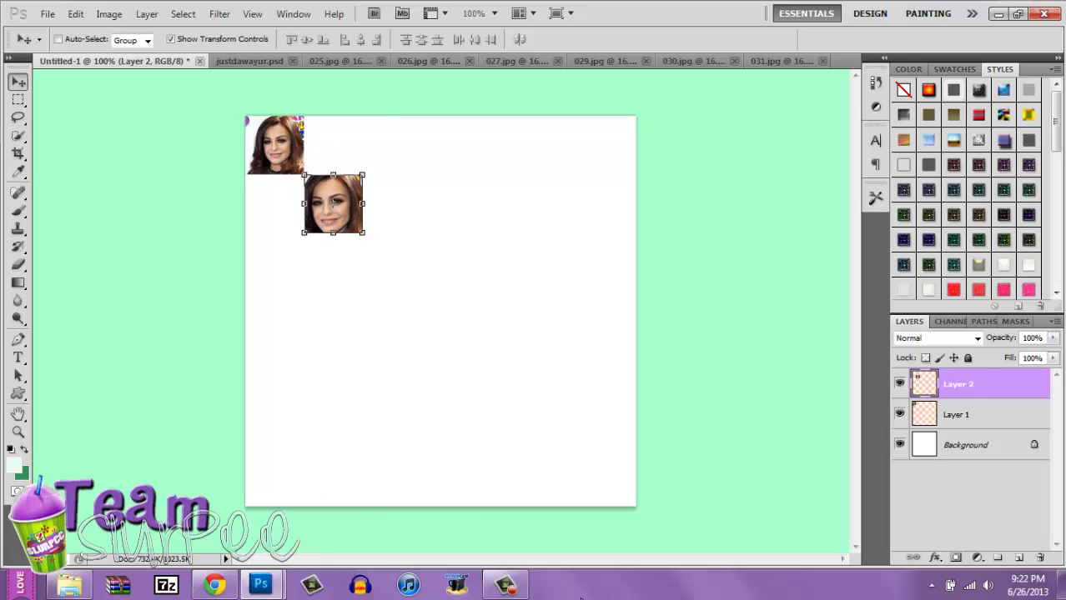
click(506, 586)
click(990, 519)
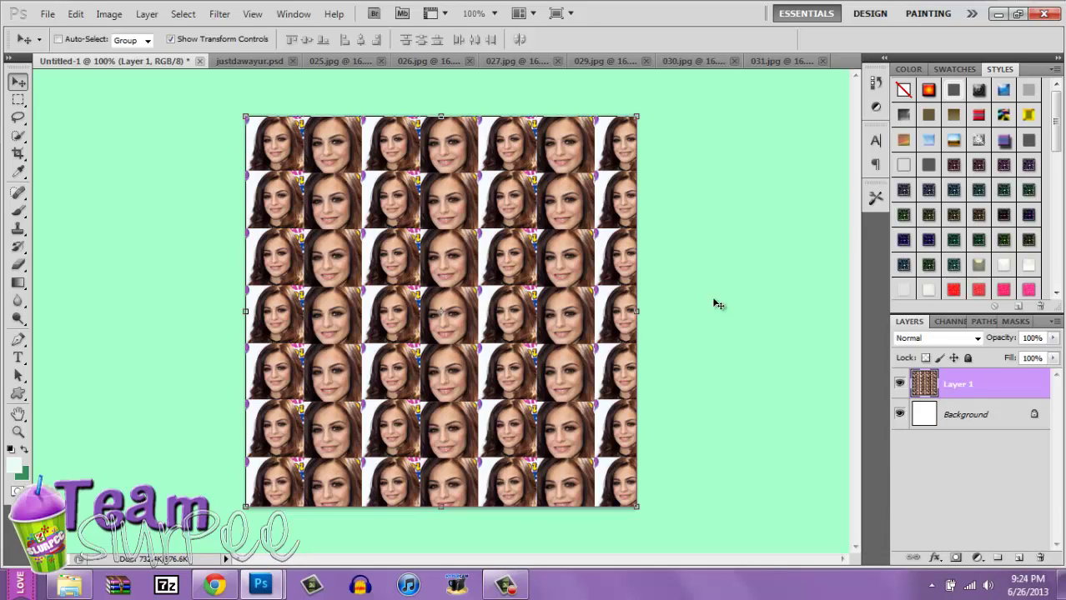
- Duplicate the full face-pattern layer, Layer 1, and desaturate the copy
key(ctrl+j)
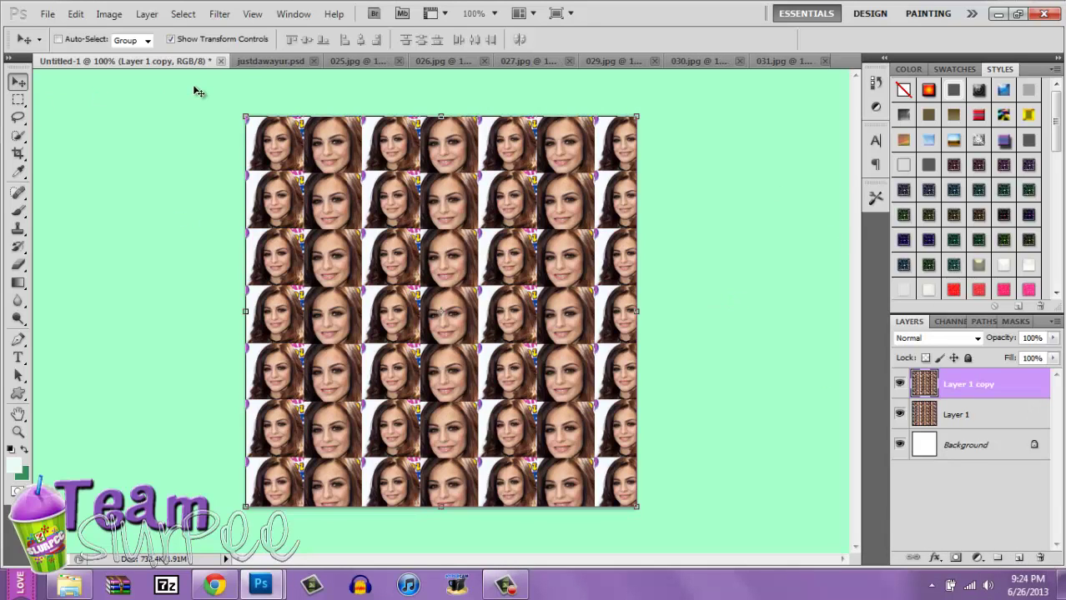
key(ctrl+shift+u)
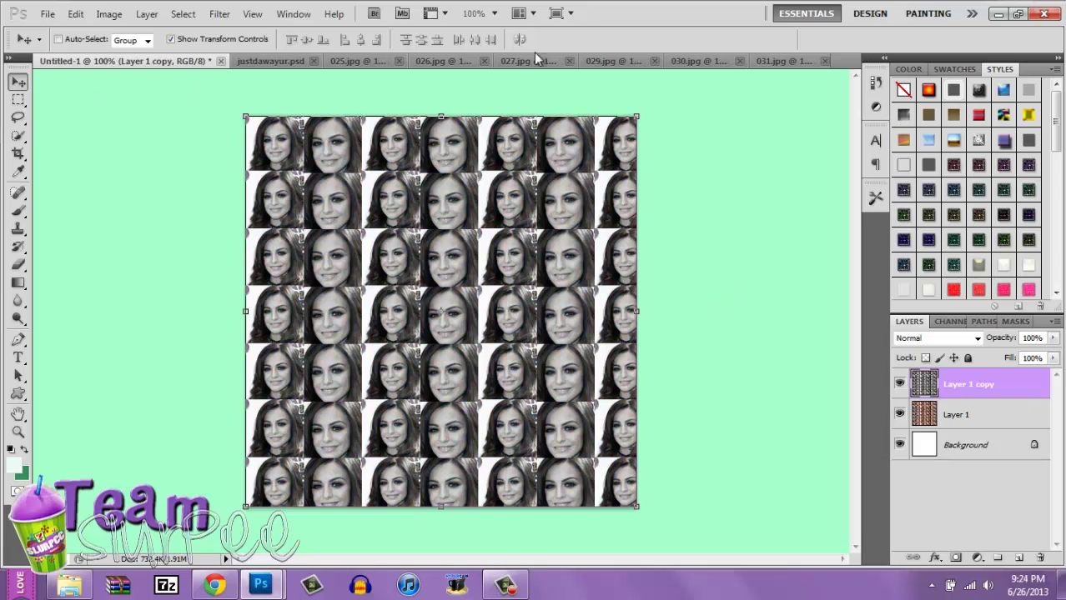
- Apply a Motion Blur to the desaturated pattern copy with an angle of 0° and a distance of 11 pixels
click(224, 15)
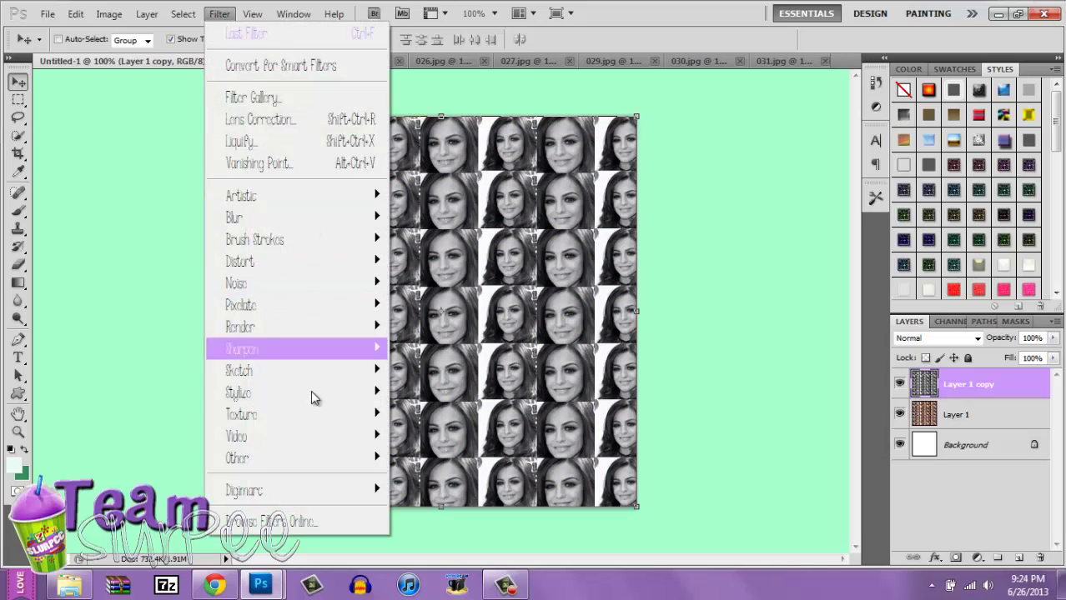
mouse_move(380, 225)
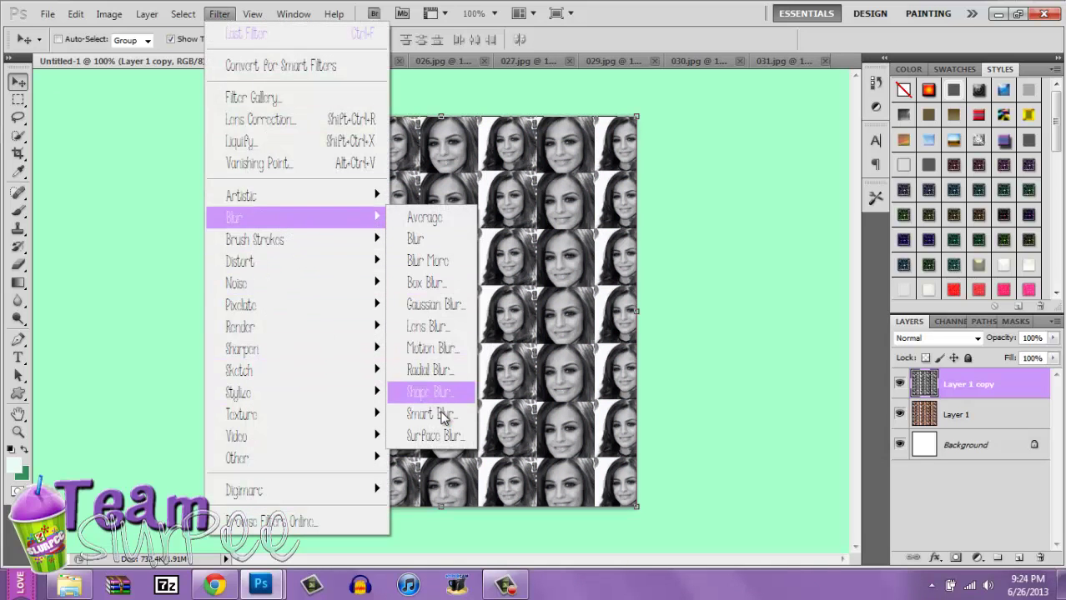
click(434, 349)
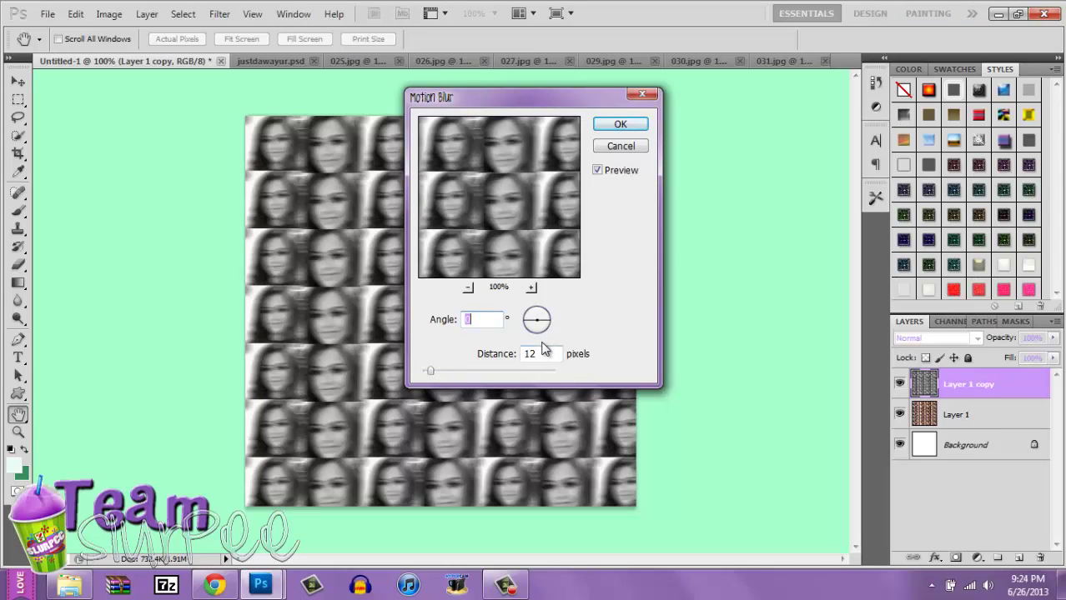
key(BackSpace)
text(1)
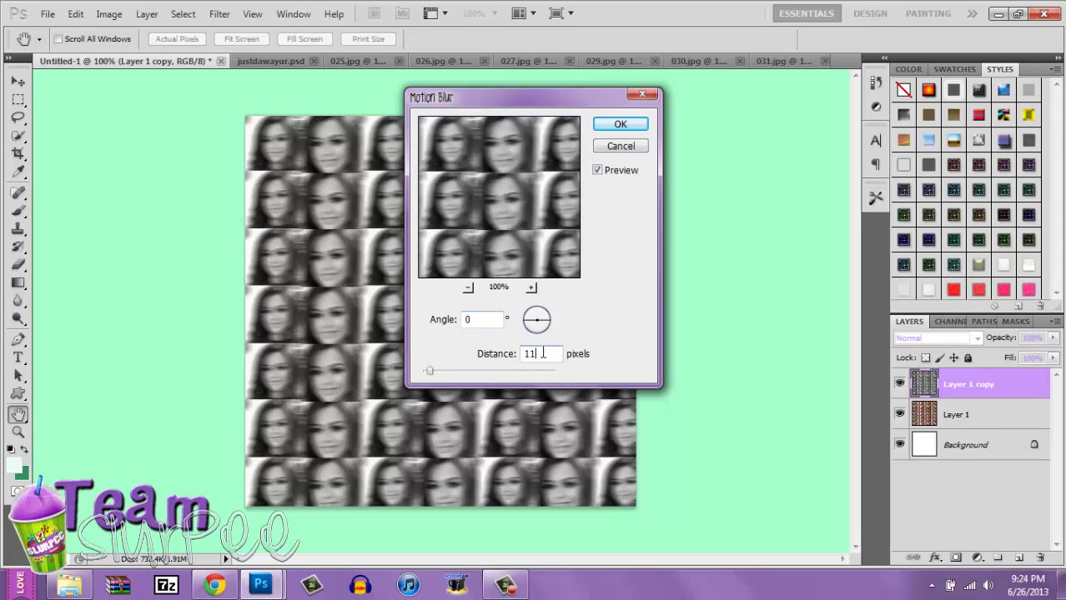
key(Return)
- Try Soft Light on the blurred pattern copy, and set its blend mode to Hard Light
click(937, 338)
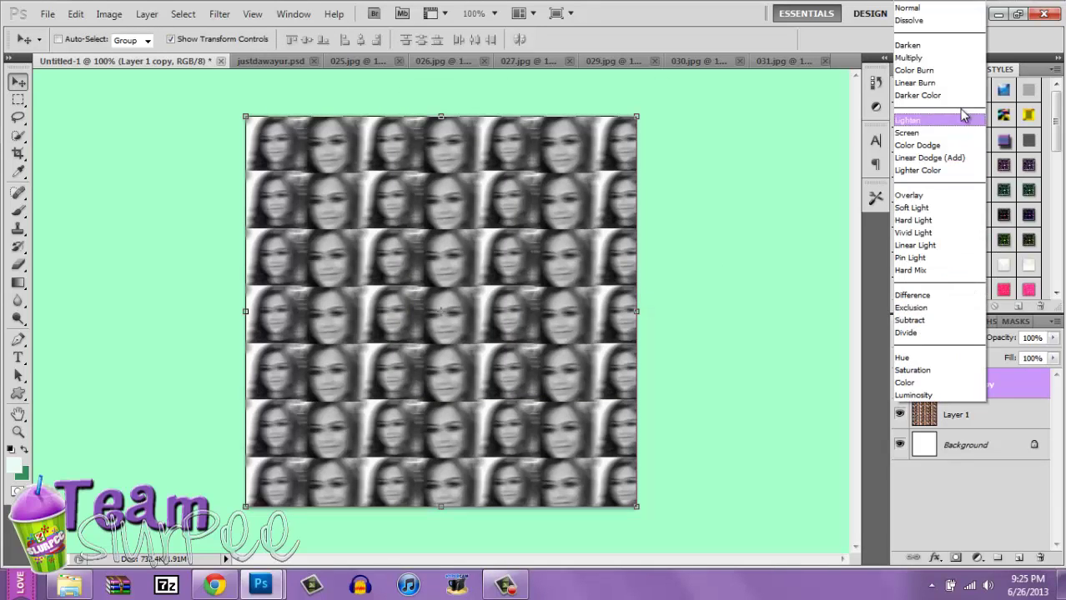
click(928, 209)
key(Down)
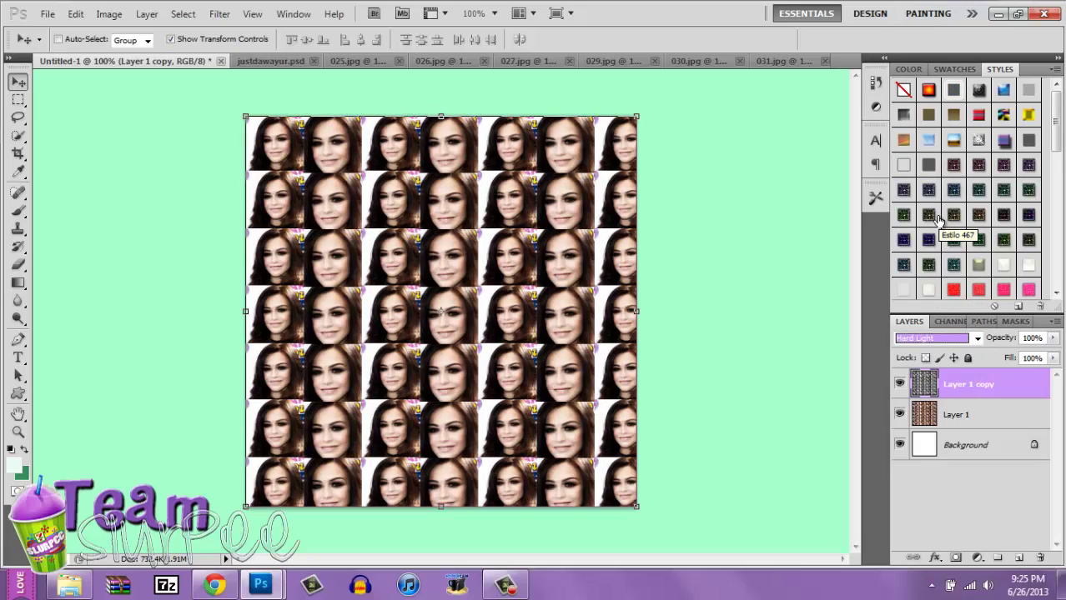
- Switch to the reference file justdawayur.psd and reveal Layer 2 copy 10 and Layer 2 copy 9 to examine the circle effect
key(Return)
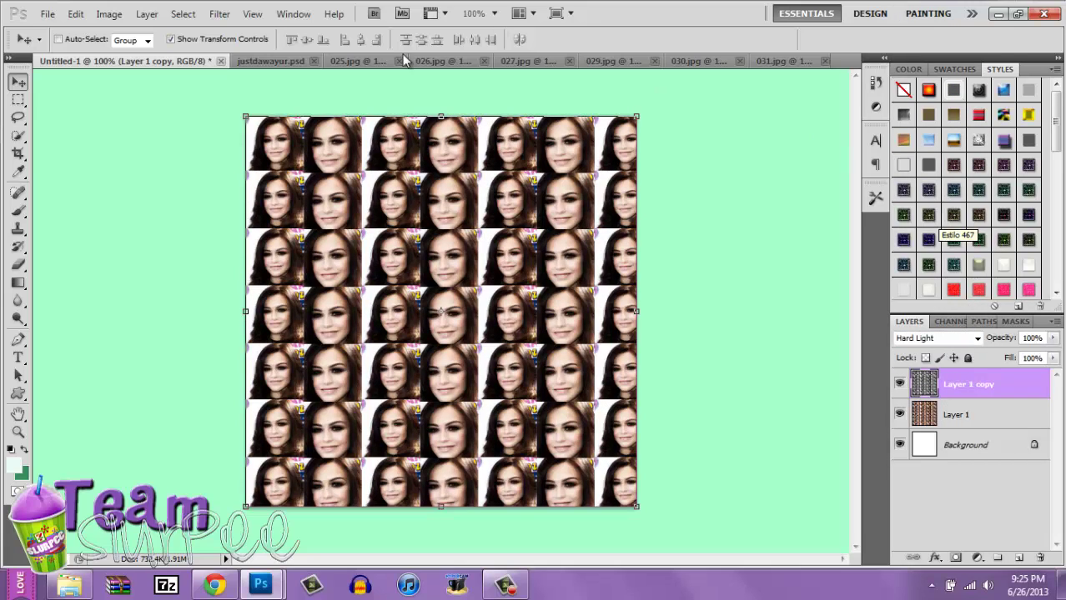
click(272, 60)
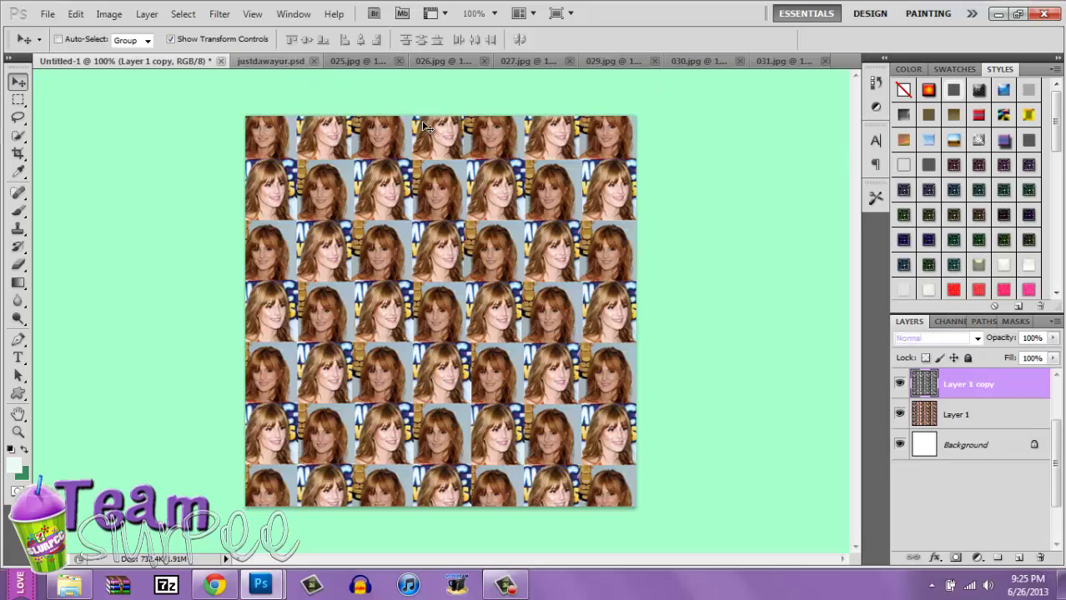
click(900, 536)
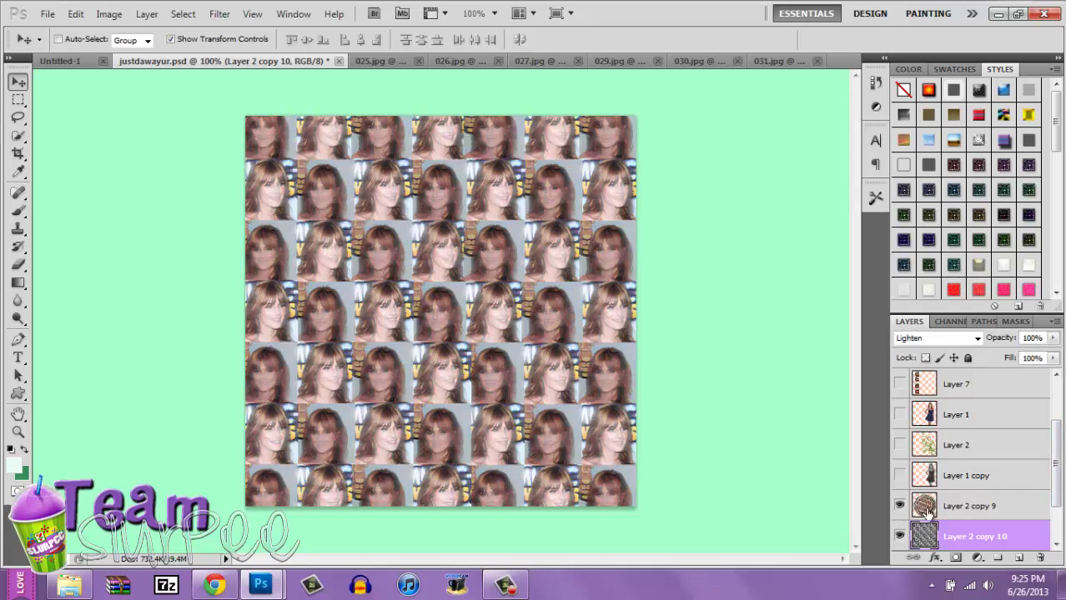
click(900, 506)
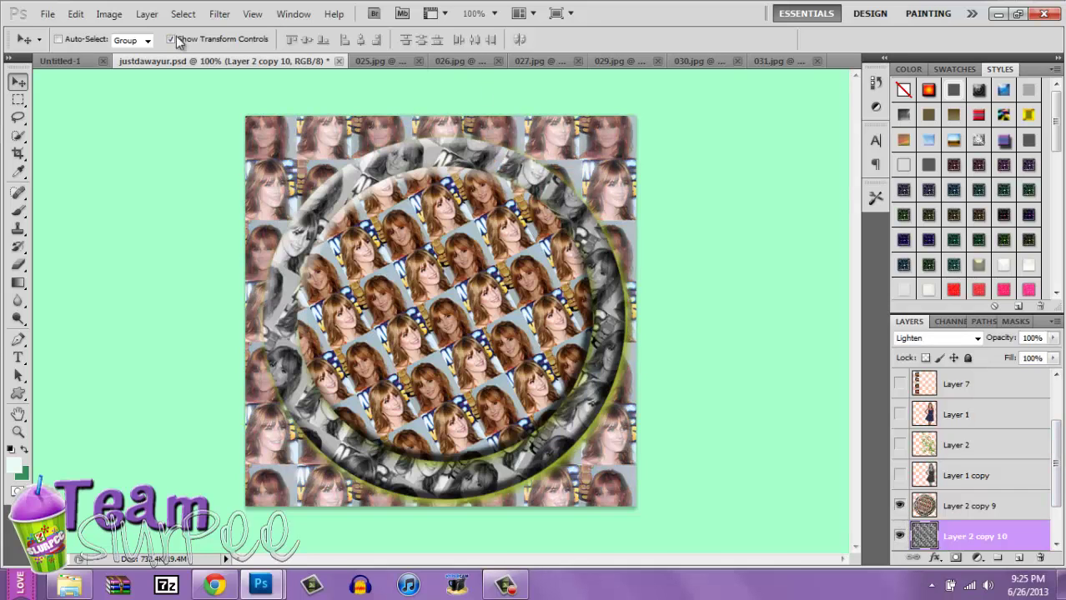
- Swap the foreground and background colours and sample a light tan foreground colour from the pendant area in 025.jpg
click(386, 62)
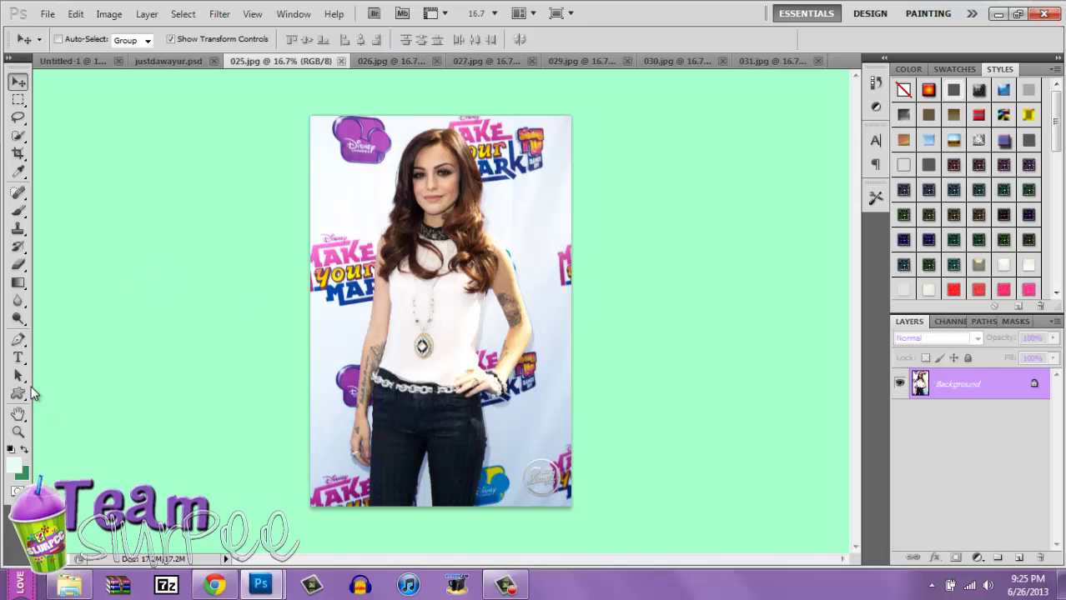
click(25, 451)
click(13, 465)
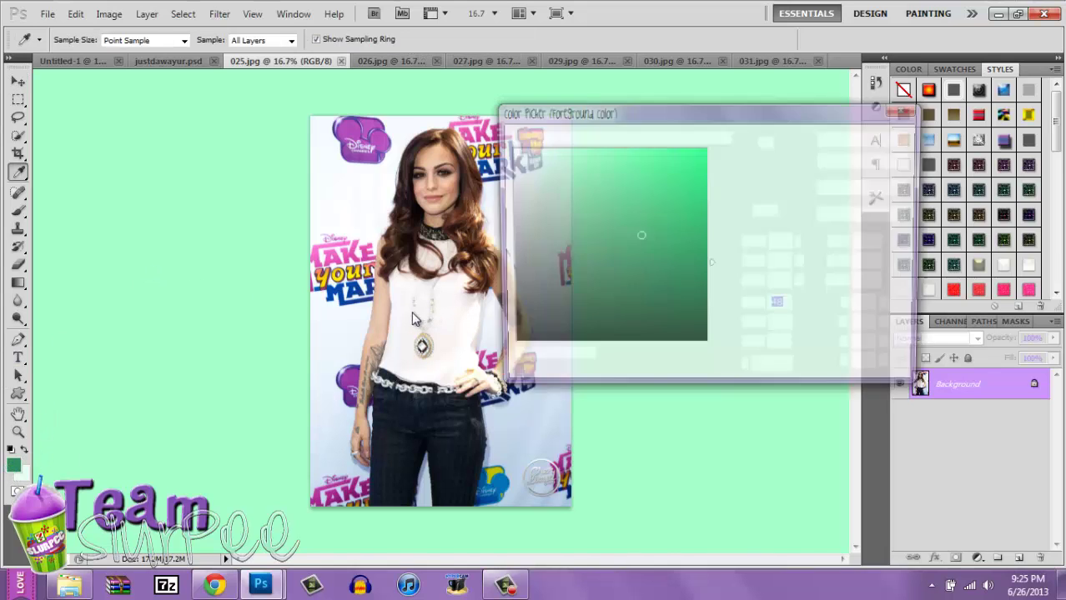
drag(417, 310, 426, 343)
click(866, 139)
key(v)
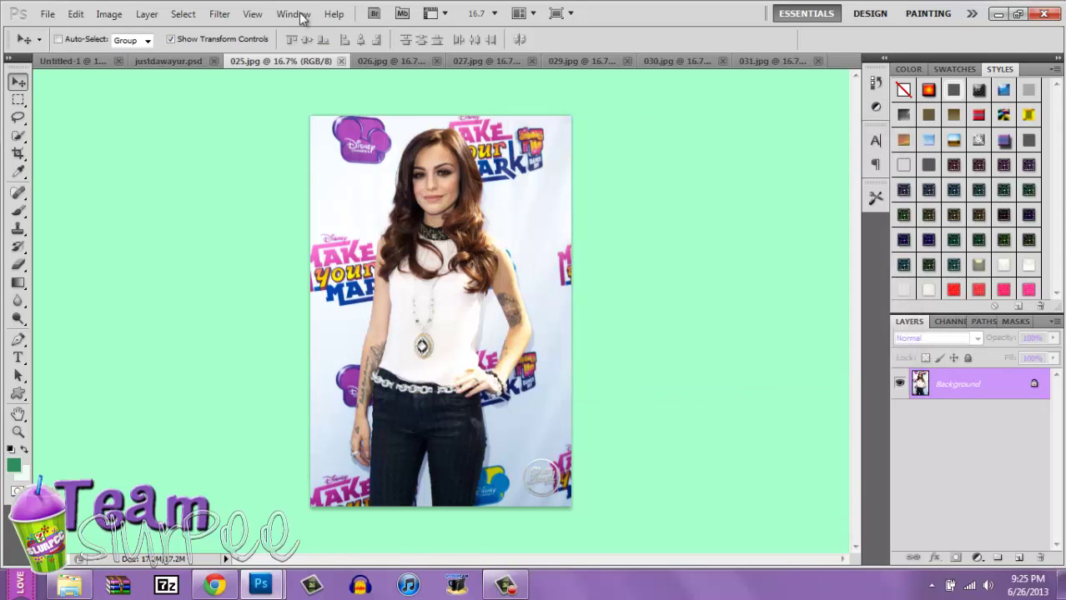
- Return to Untitled-1, add a new empty layer and place it between Layer 1 and Layer 1 copy
click(89, 60)
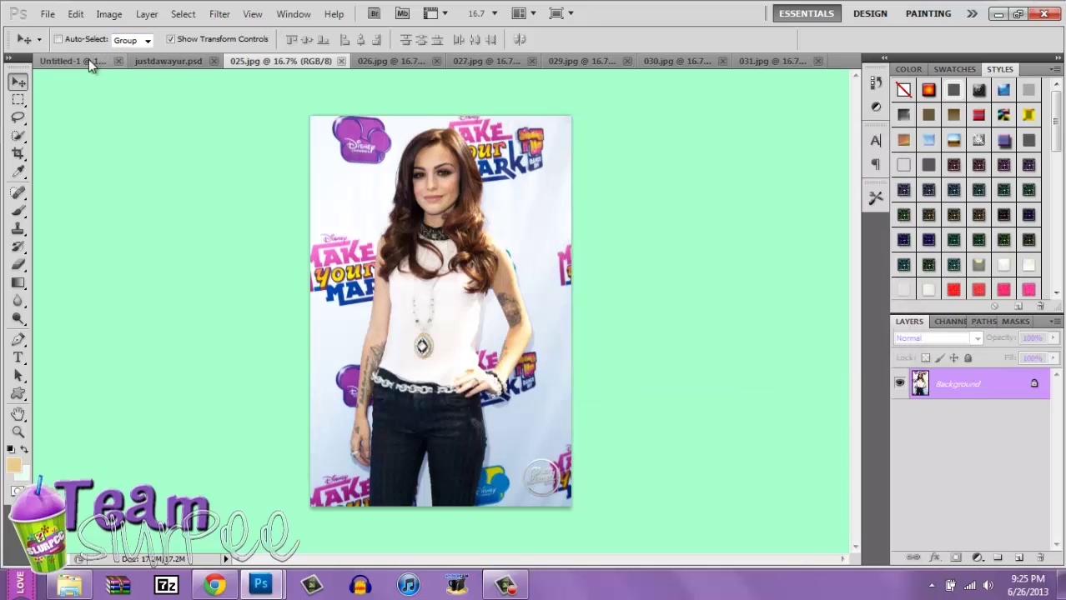
click(1019, 558)
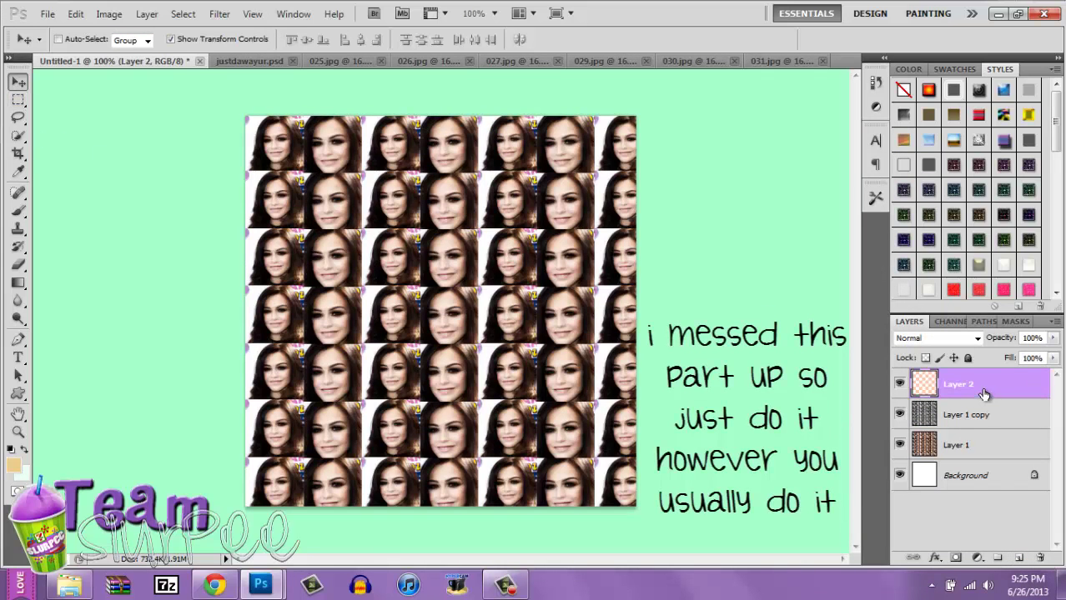
mouse_move(987, 395)
mouse_down()
mouse_move(990, 439)
mouse_move(980, 415)
mouse_up()
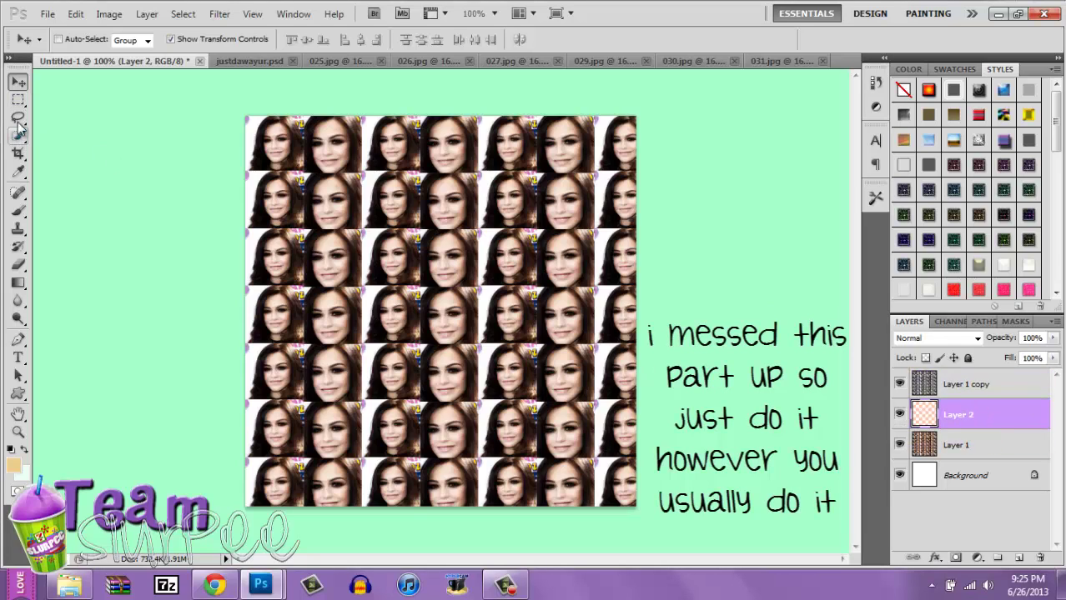
- Make a circular selection covering most of the canvas, invert it, and move Layer 1 copy beneath the empty Layer 2
drag(17, 99, 59, 116)
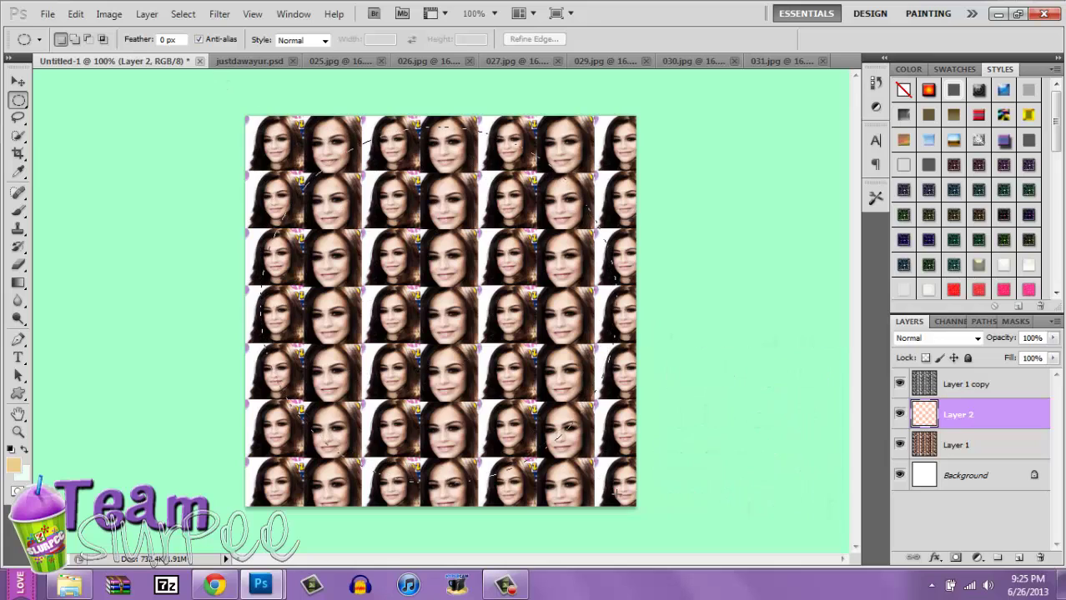
drag(619, 484, 260, 127)
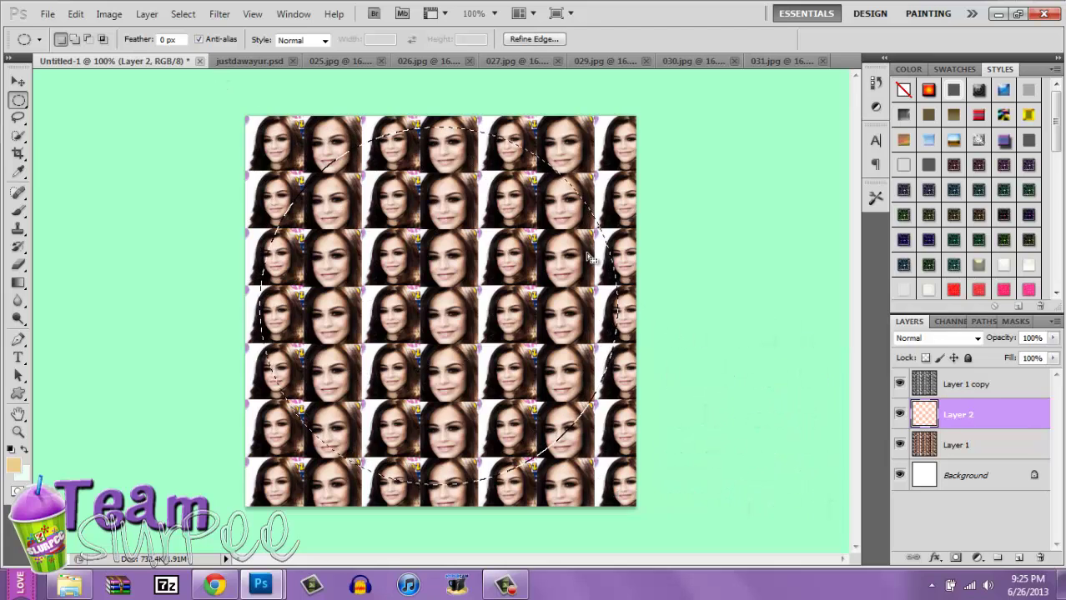
click(965, 384)
drag(965, 384, 974, 417)
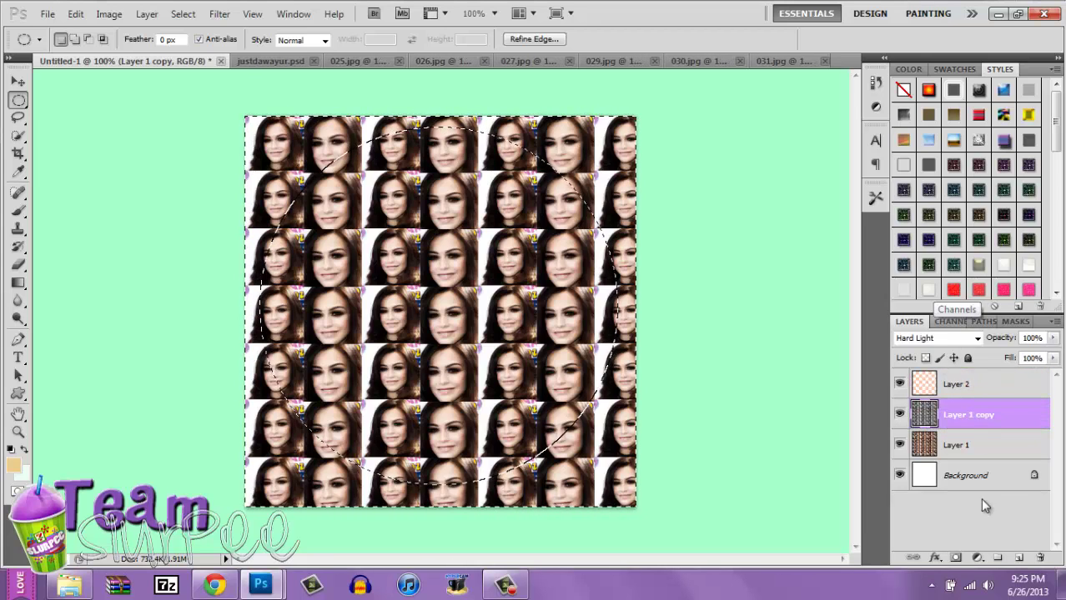
click(992, 449)
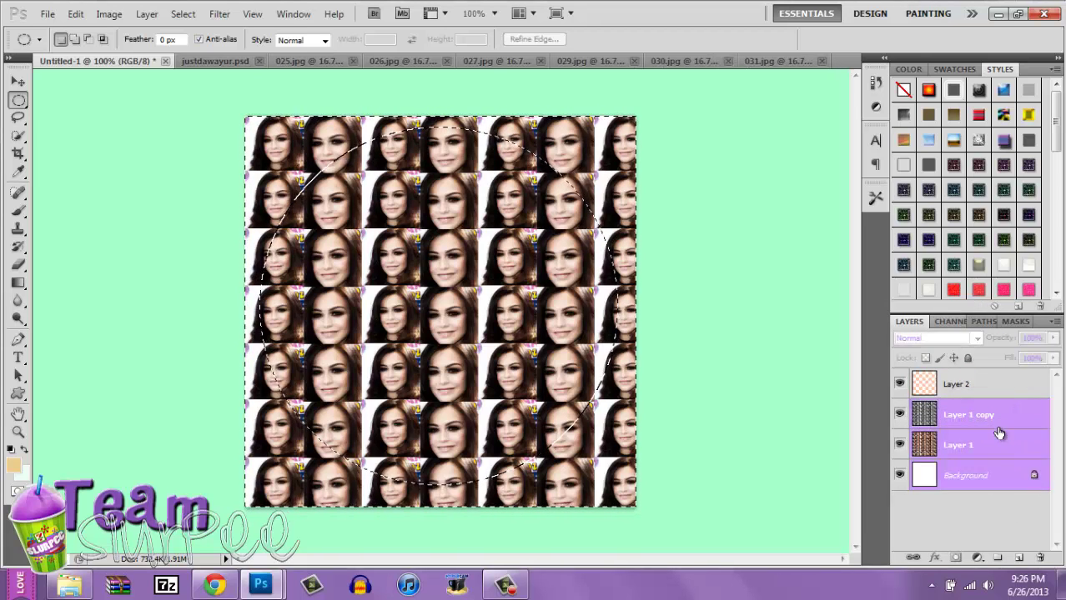
click(957, 406)
click(962, 392)
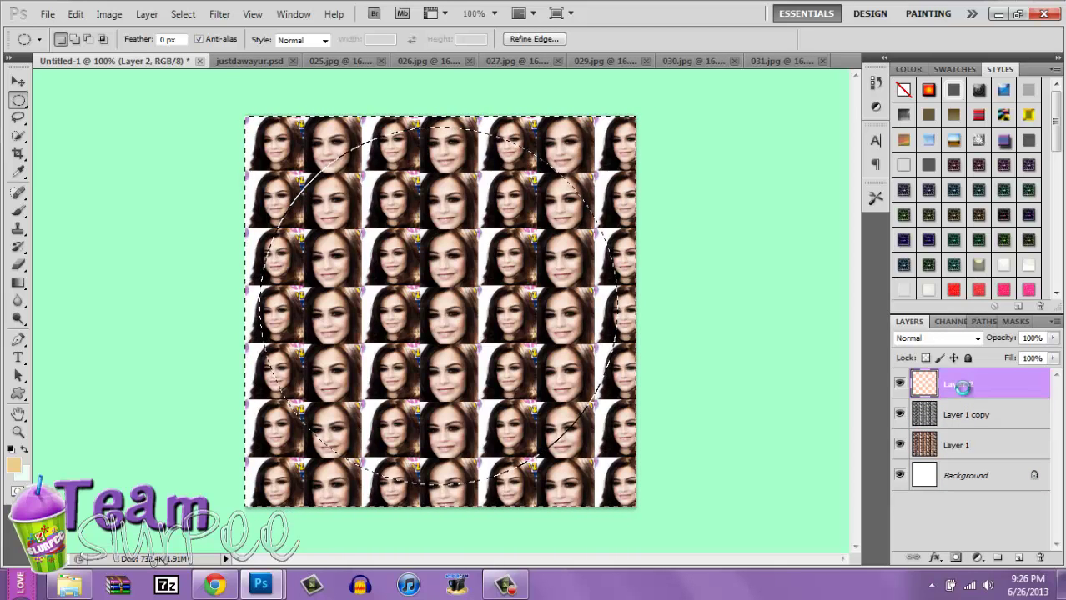
key(ctrl+x)
click(501, 229)
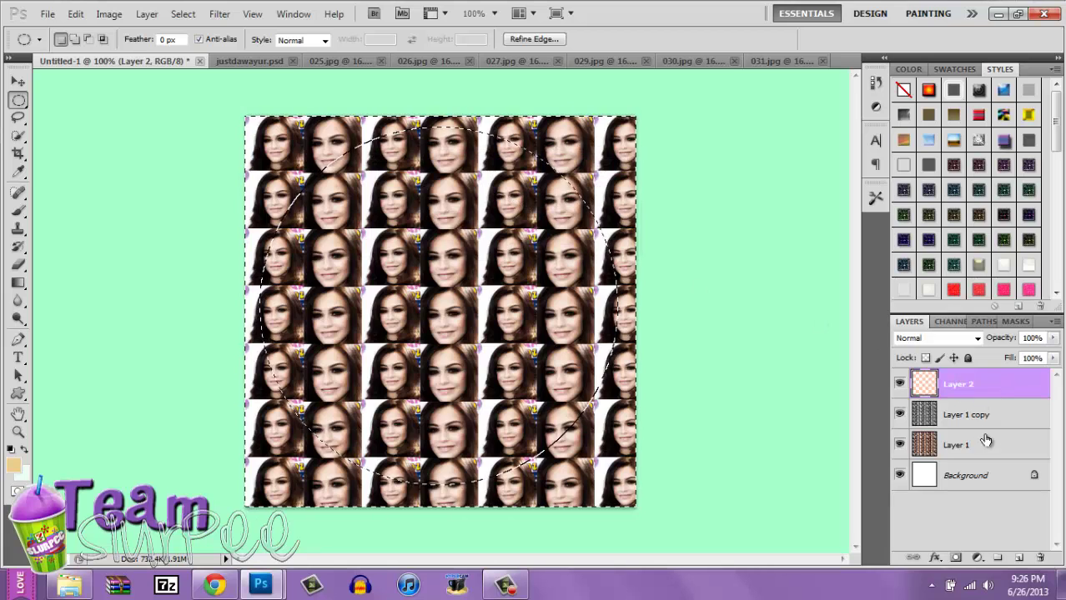
click(505, 584)
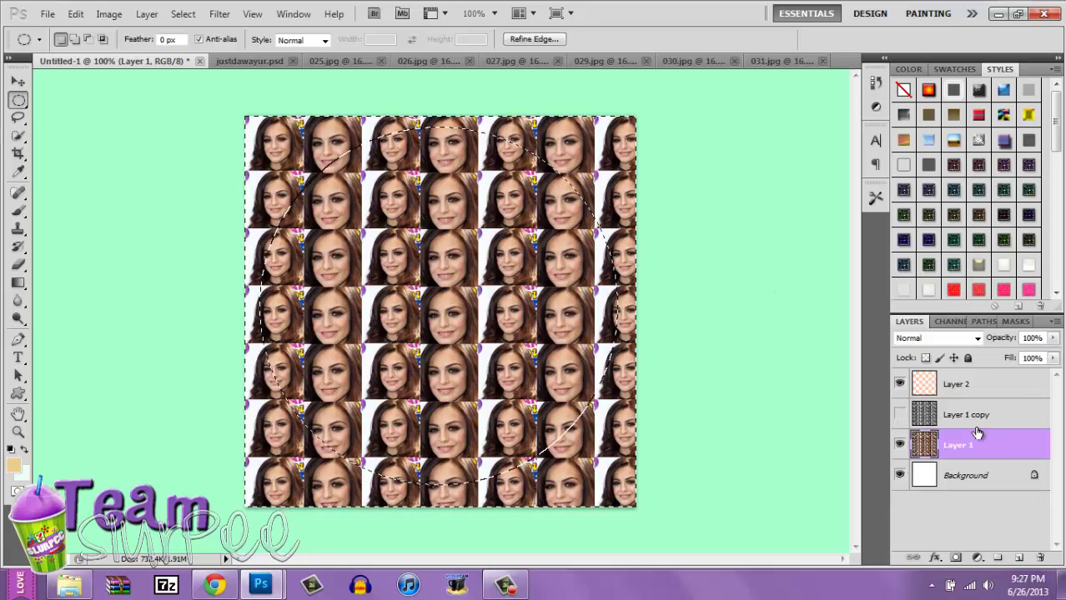
- Try deleting the pattern outside the circle directly on Layer 1, and undo the deletion and deselection
key(Delete)
key(ctrl+d)
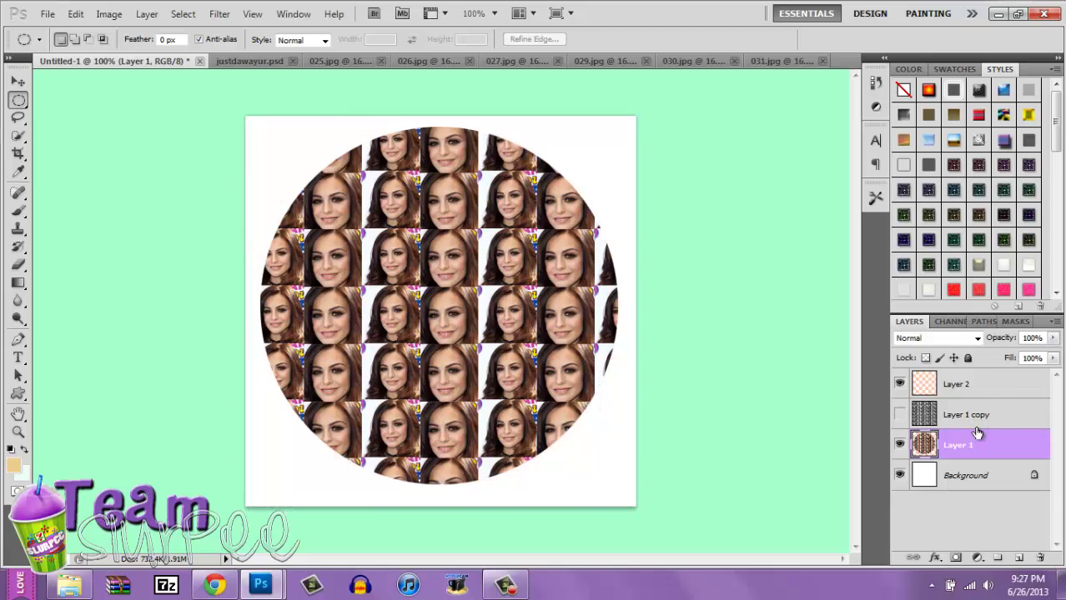
key(ctrl+alt+z)
key(ctrl+alt+z)
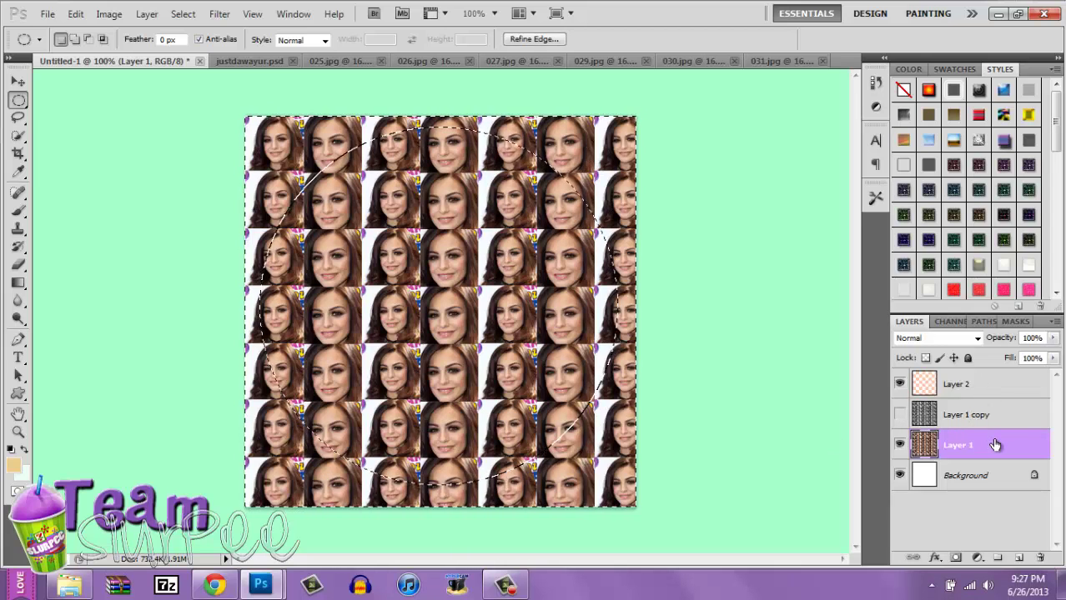
- Duplicate Layer 1, delete everything outside the circle from the duplicate, and deselect
right_click(994, 437)
click(895, 210)
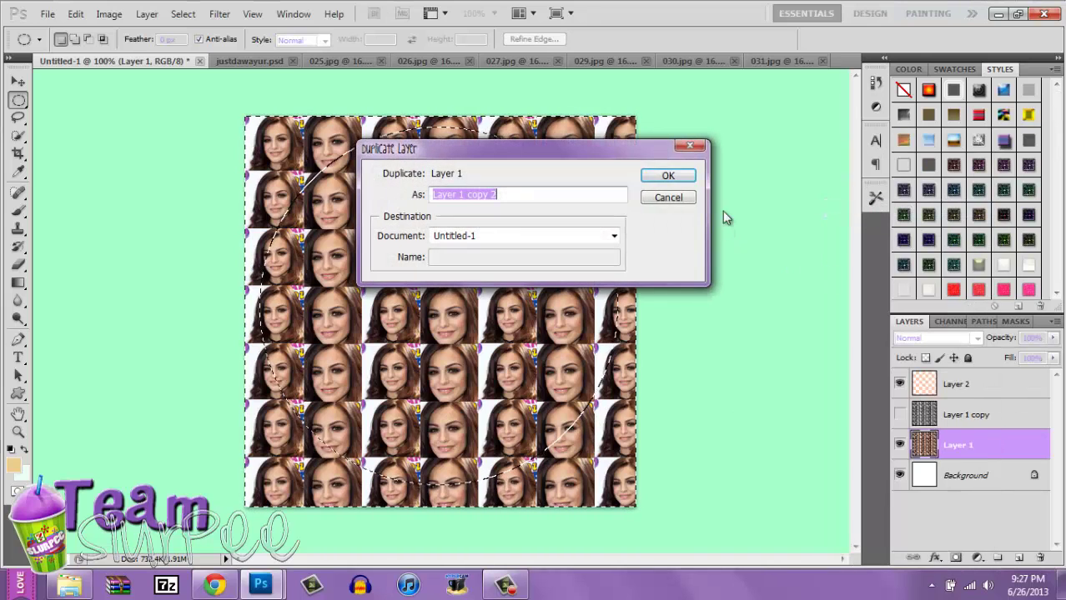
click(676, 173)
key(Delete)
key(ctrl+d)
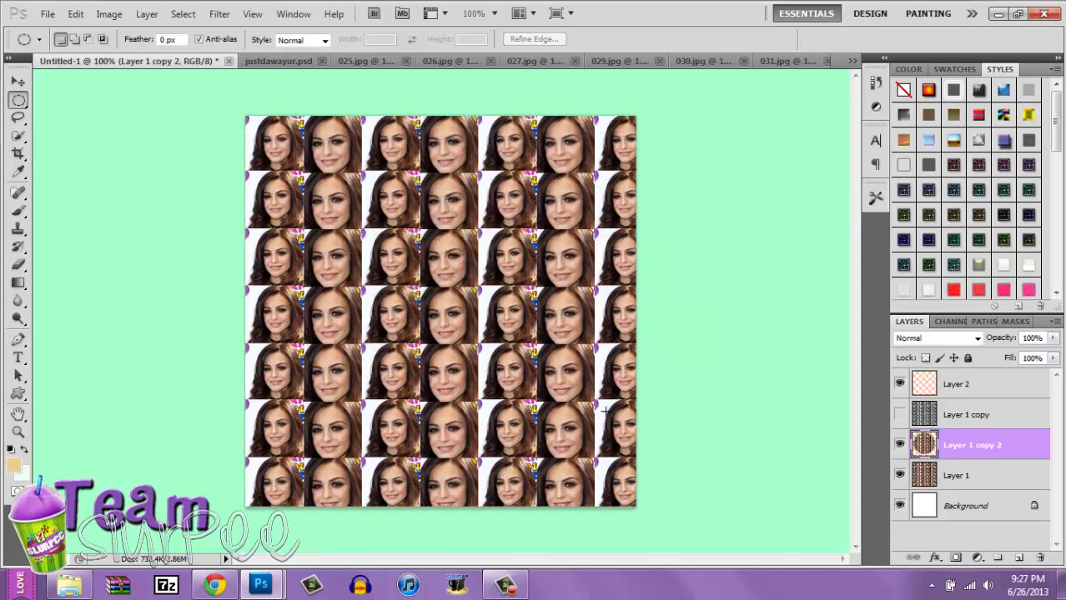
click(17, 82)
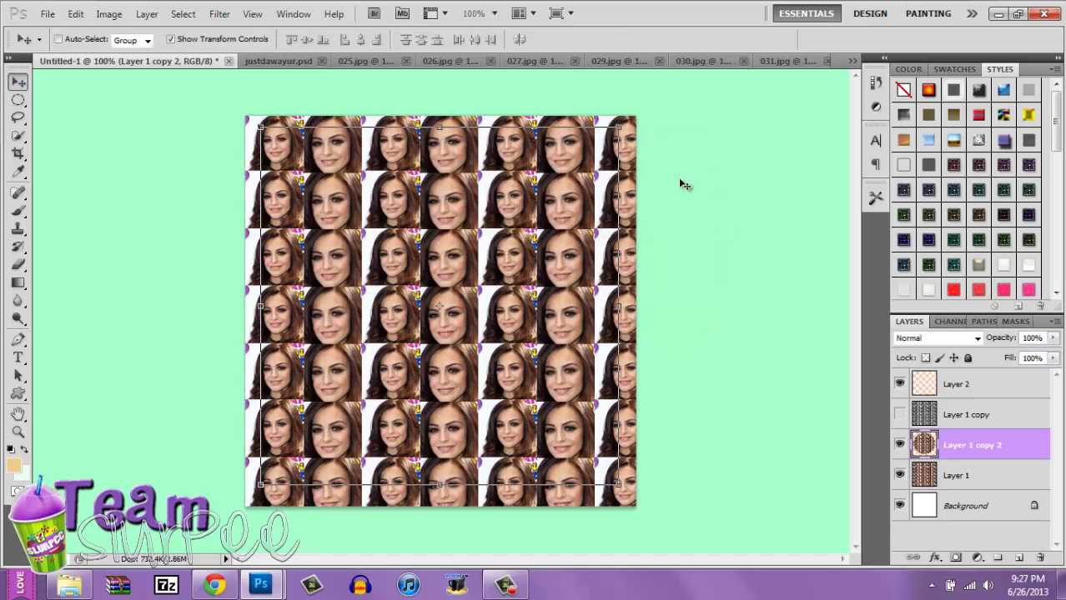
drag(619, 130, 603, 155)
key(ctrl+z)
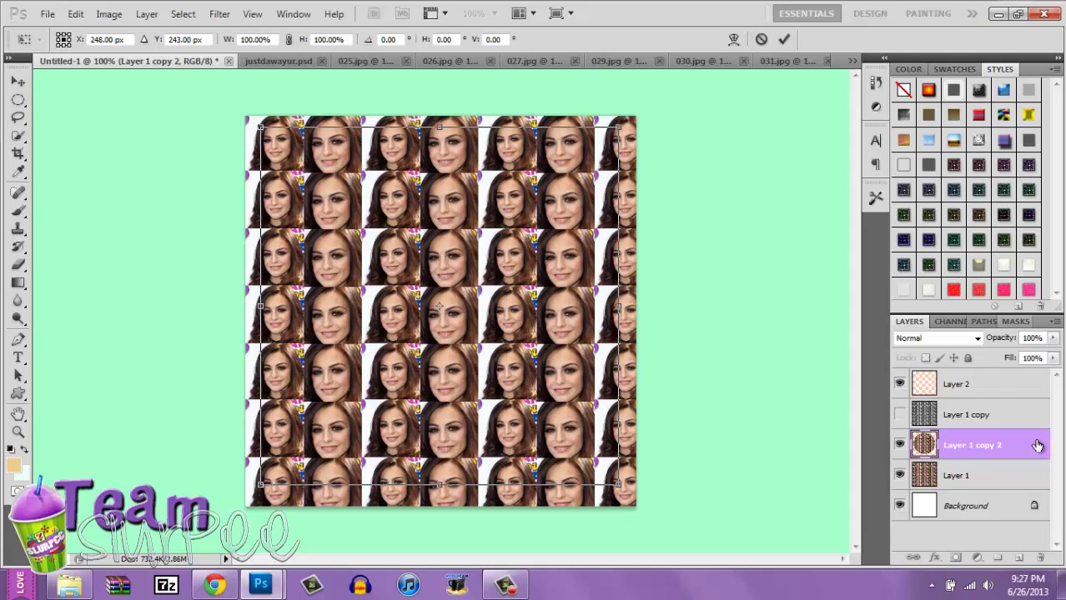
key(Return)
- Add a Drop Shadow to the circular Layer 1 copy 2, coloured tan #eacb8a, and increase the shadow's distance
right_click(1034, 435)
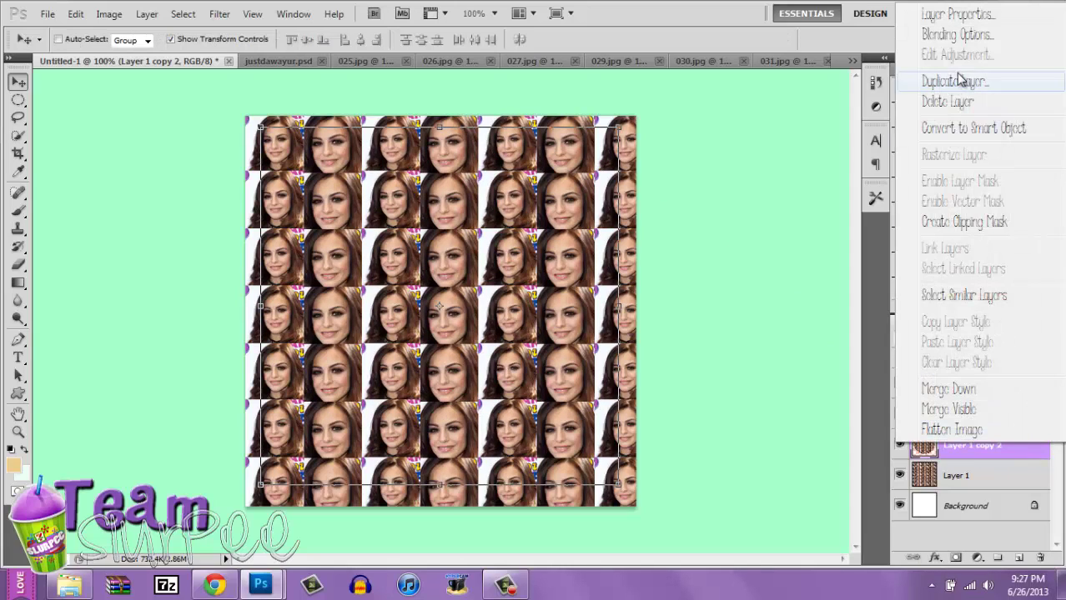
click(950, 40)
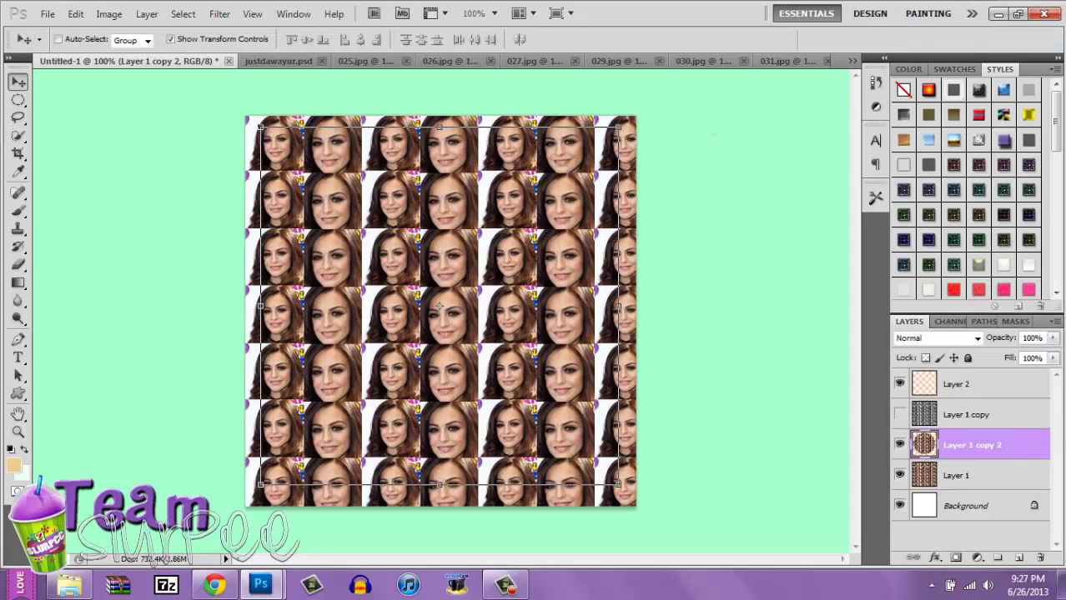
double_click(1027, 455)
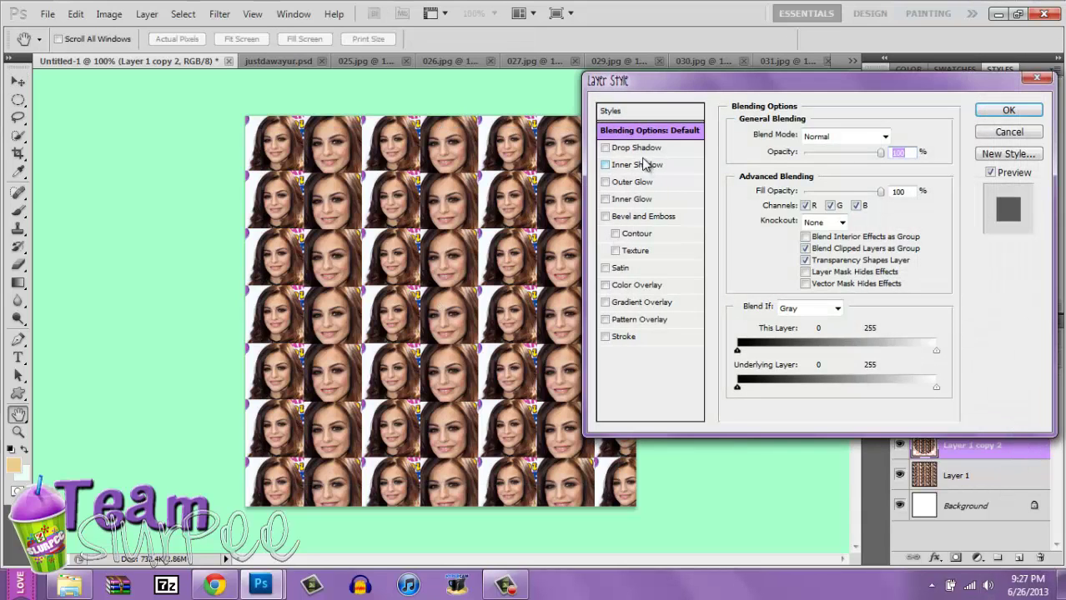
click(638, 148)
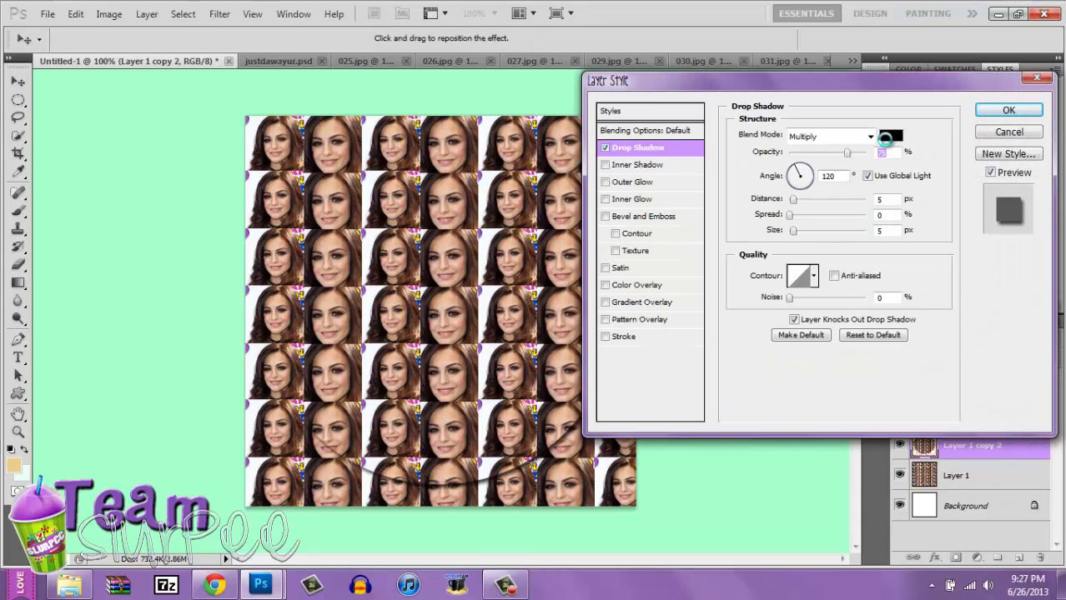
click(887, 137)
click(275, 399)
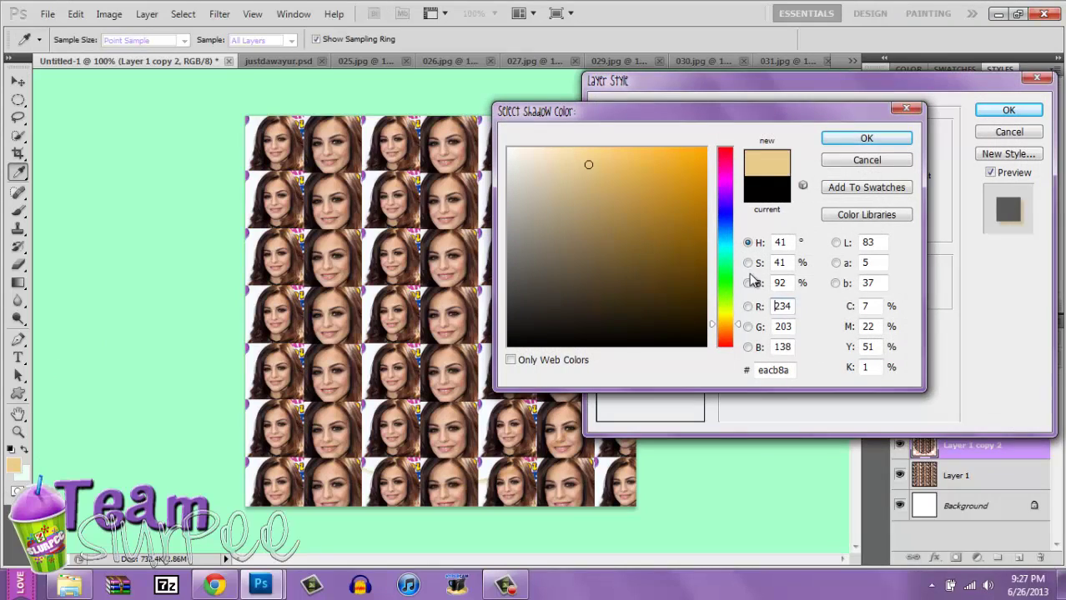
click(863, 138)
drag(792, 201, 803, 201)
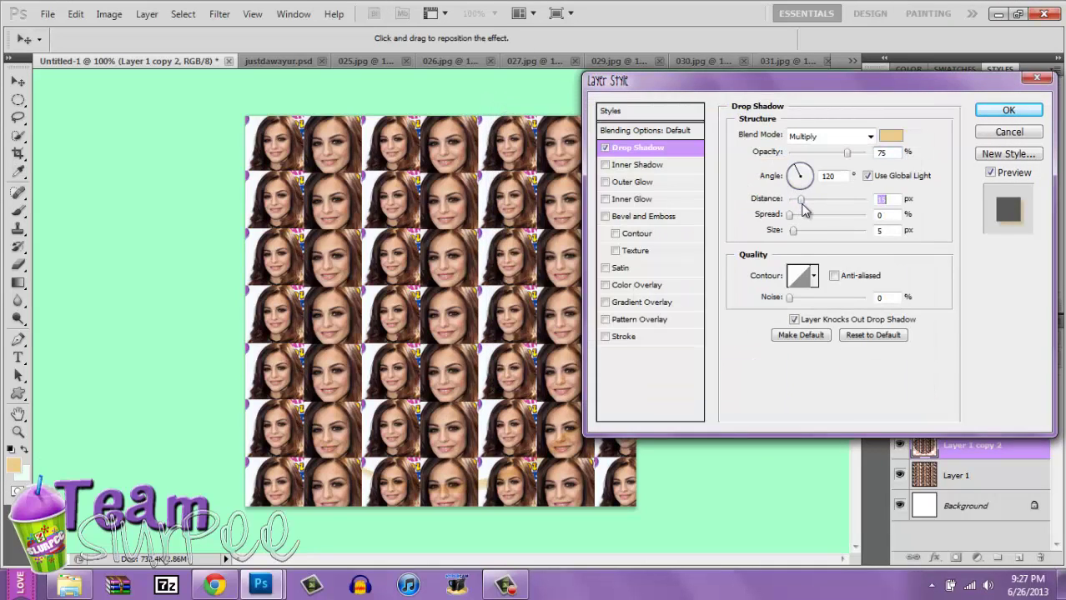
- Add a Bevel and Emboss inner bevel with a size of 7 px and increased depth to the circle, and apply the layer style
click(629, 222)
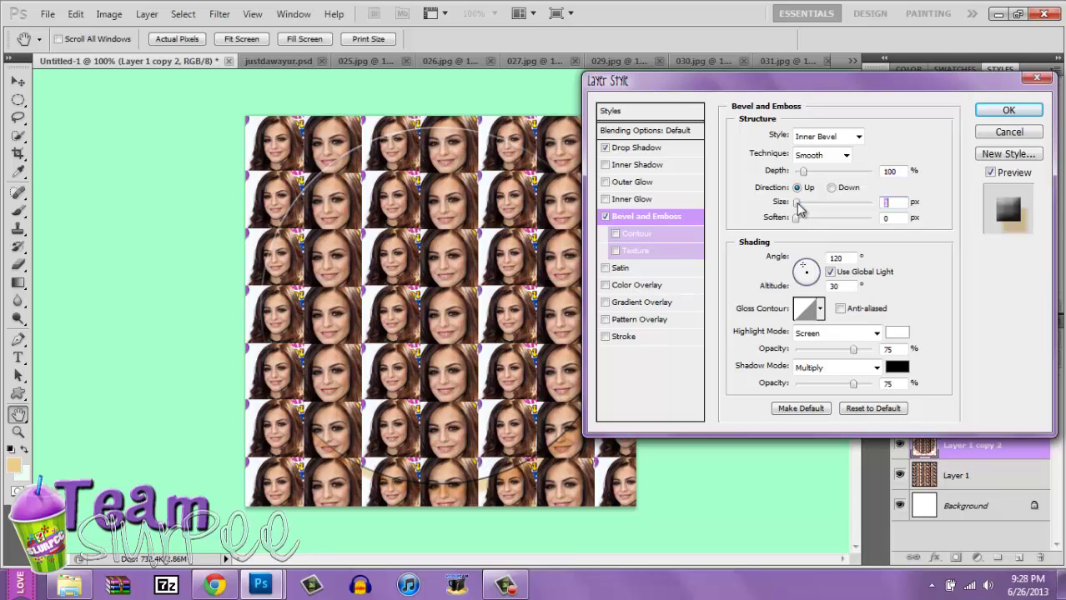
drag(807, 204, 801, 203)
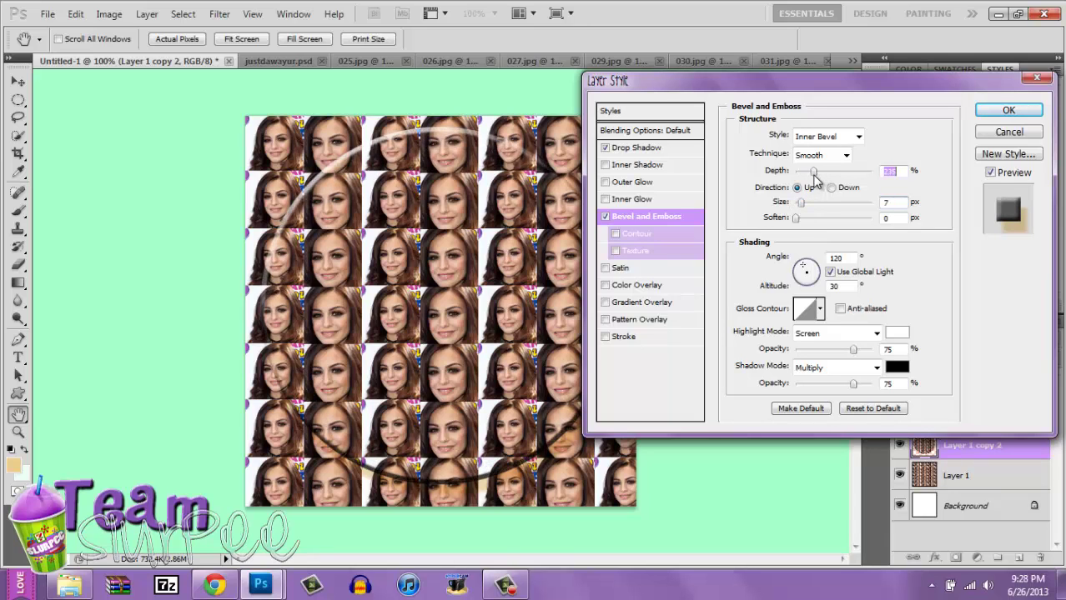
click(1008, 110)
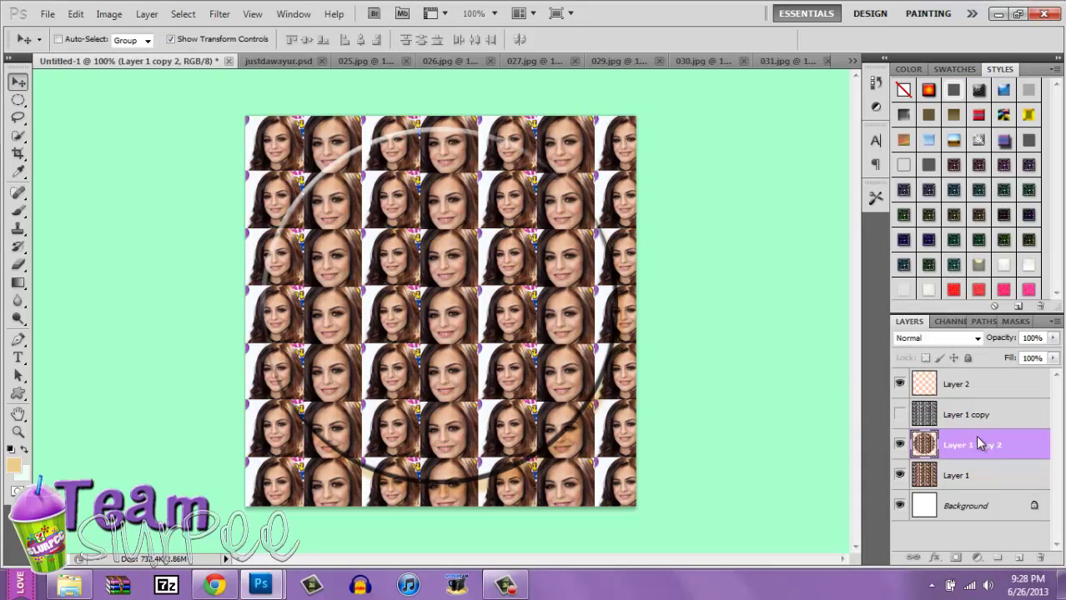
- Show Layer 1 copy and move it beneath the styled circle layer, and duplicate the circle layer, Layer 1 copy 2
drag(921, 426, 942, 515)
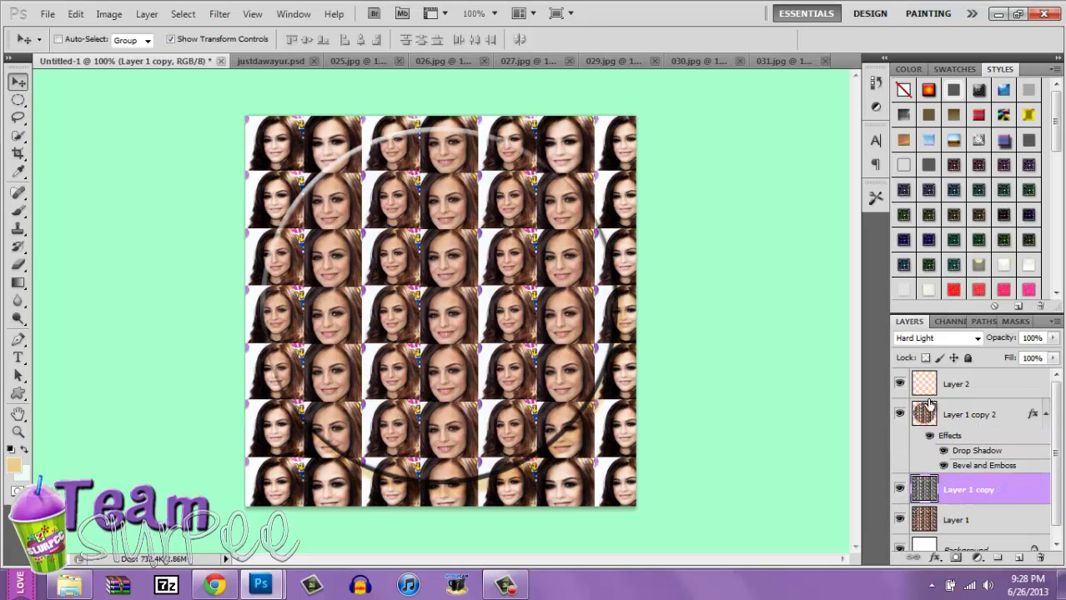
click(951, 414)
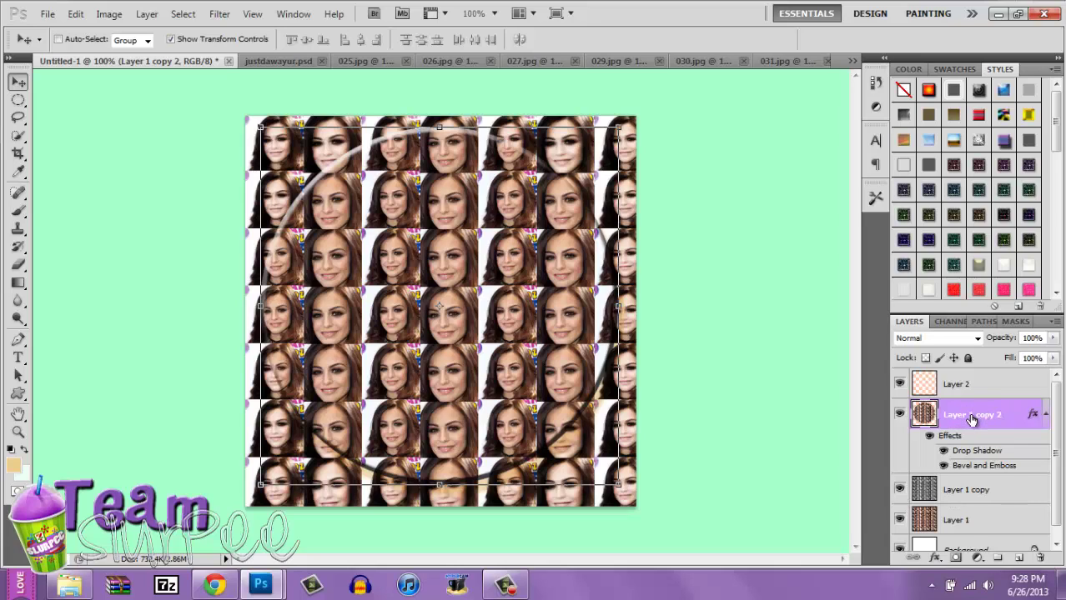
key(ctrl+j)
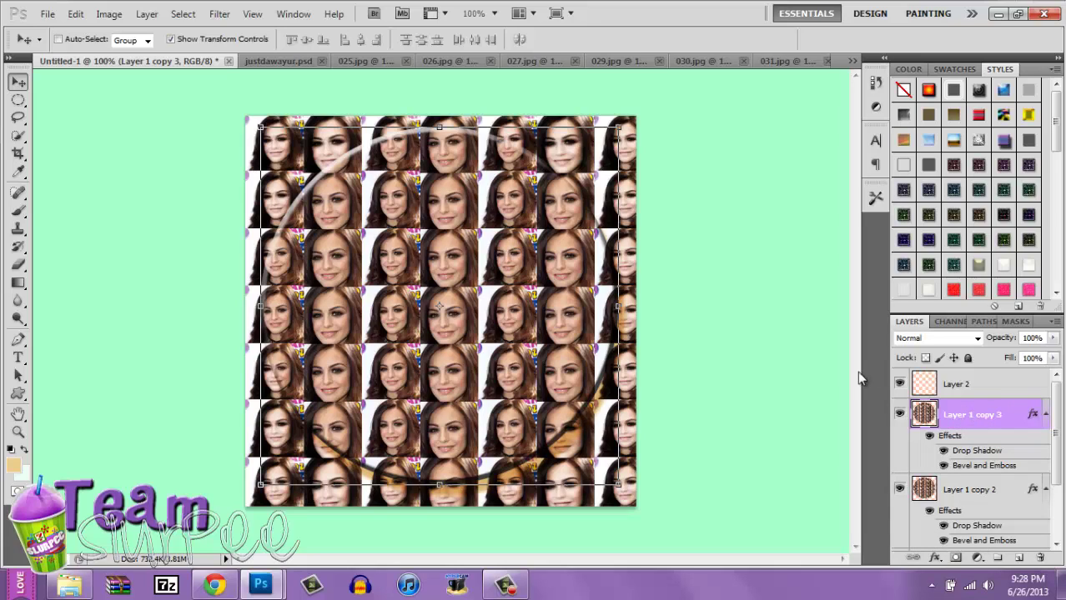
- Desaturate the duplicated circle, Layer 1 copy 3, scale it to about 84%, and centre it inside the larger circle
key(ctrl+shift+u)
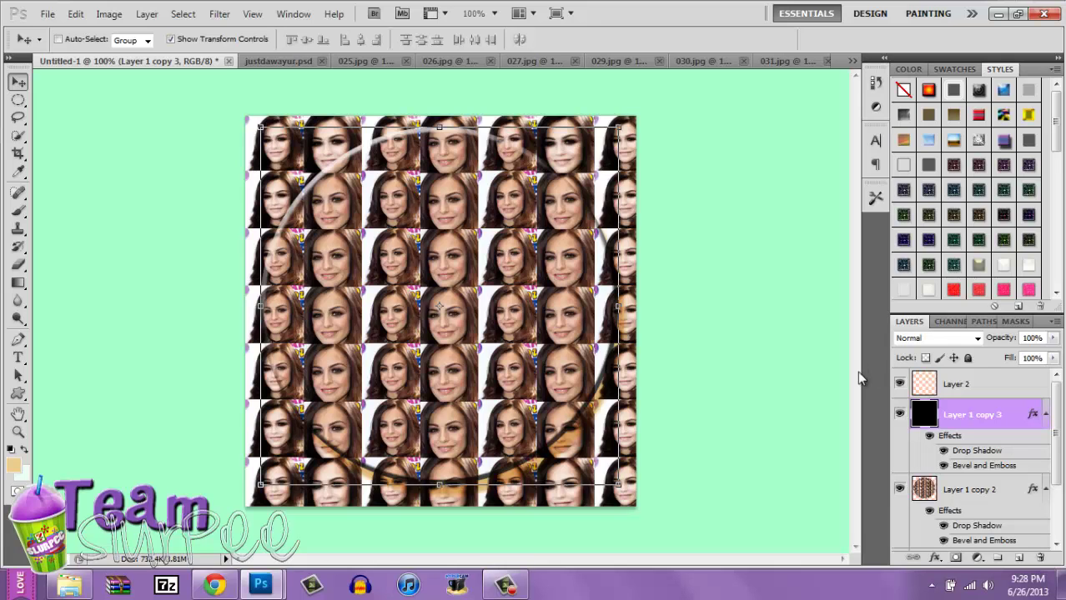
drag(625, 123, 566, 189)
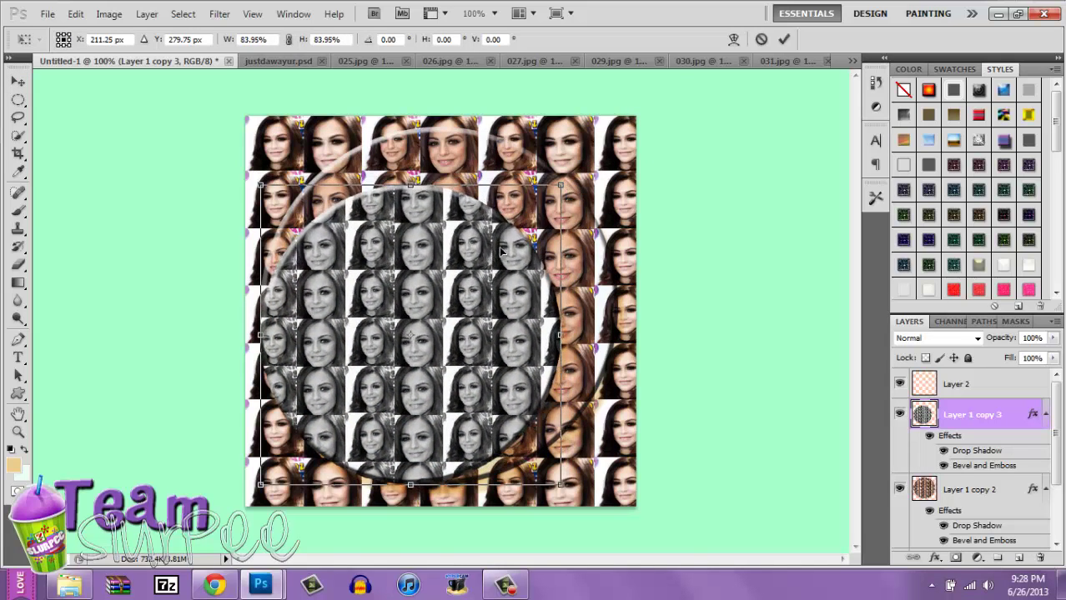
drag(499, 252, 503, 227)
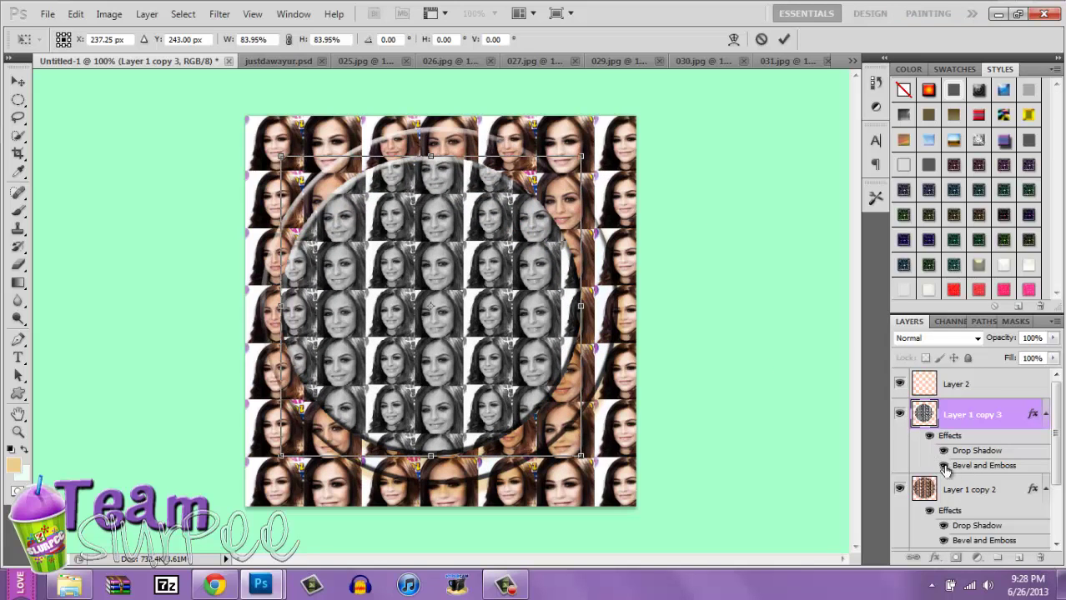
- Rotate the larger colour circle, Layer 1 copy 2, clockwise by 15 degrees and apply the transformation
click(959, 498)
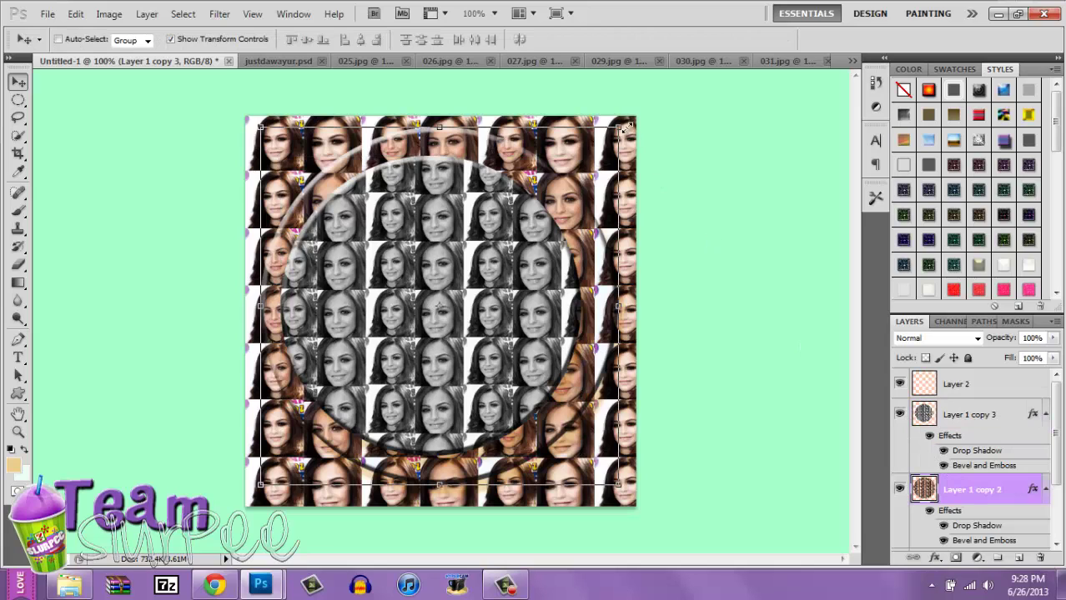
drag(626, 130, 676, 187)
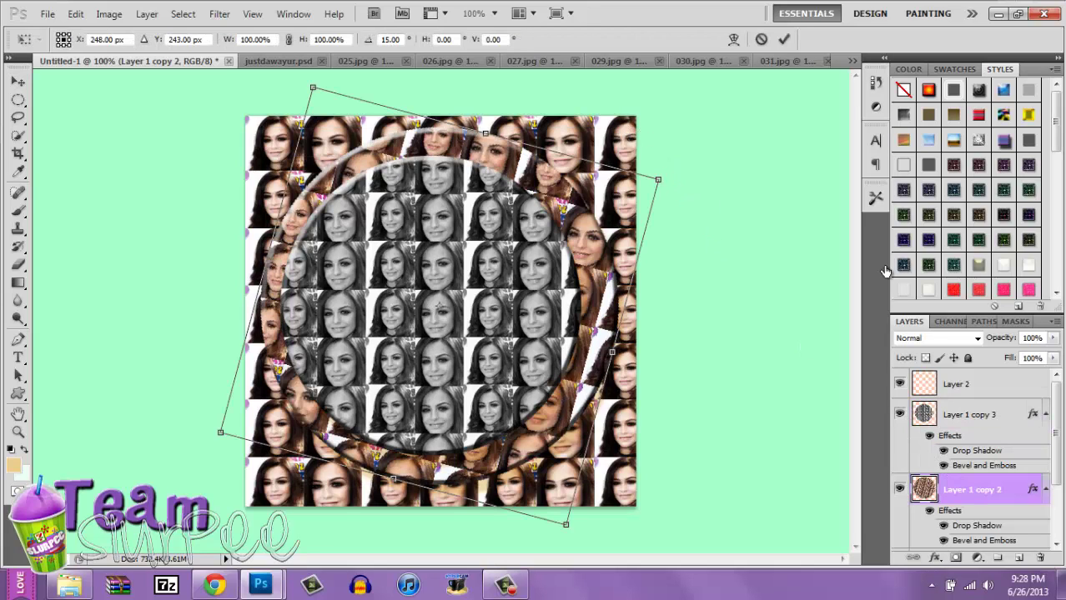
key(Return)
- Rotate the grayscale circle, Layer 1 copy 3, counterclockwise and recentre it, and merge it with Layer 1 copy 2
key(alt+bracketright)
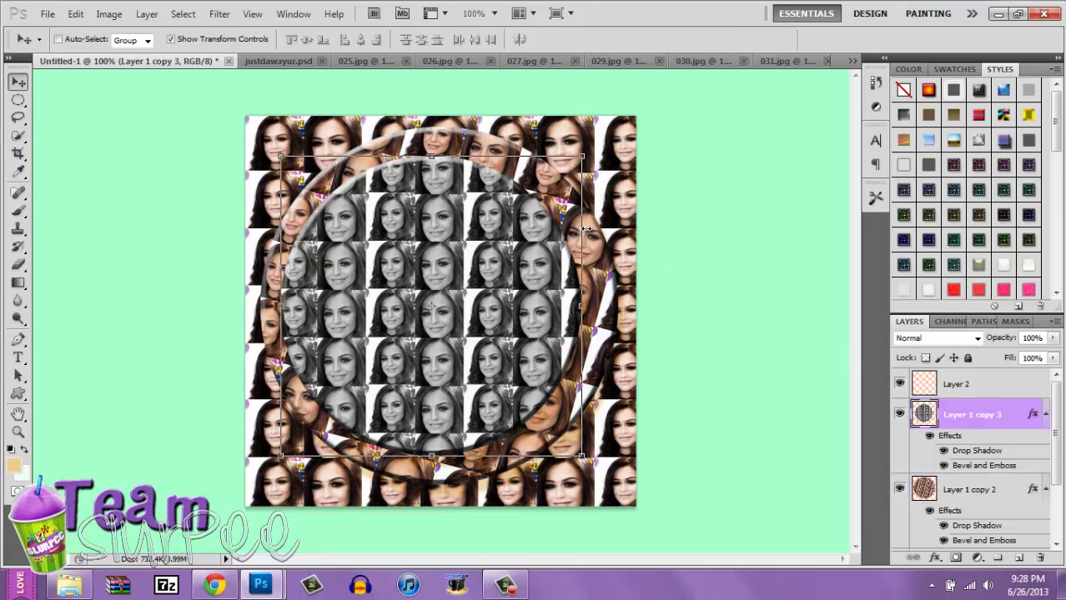
drag(583, 155, 579, 159)
drag(565, 387, 574, 385)
drag(608, 145, 526, 130)
key(Return)
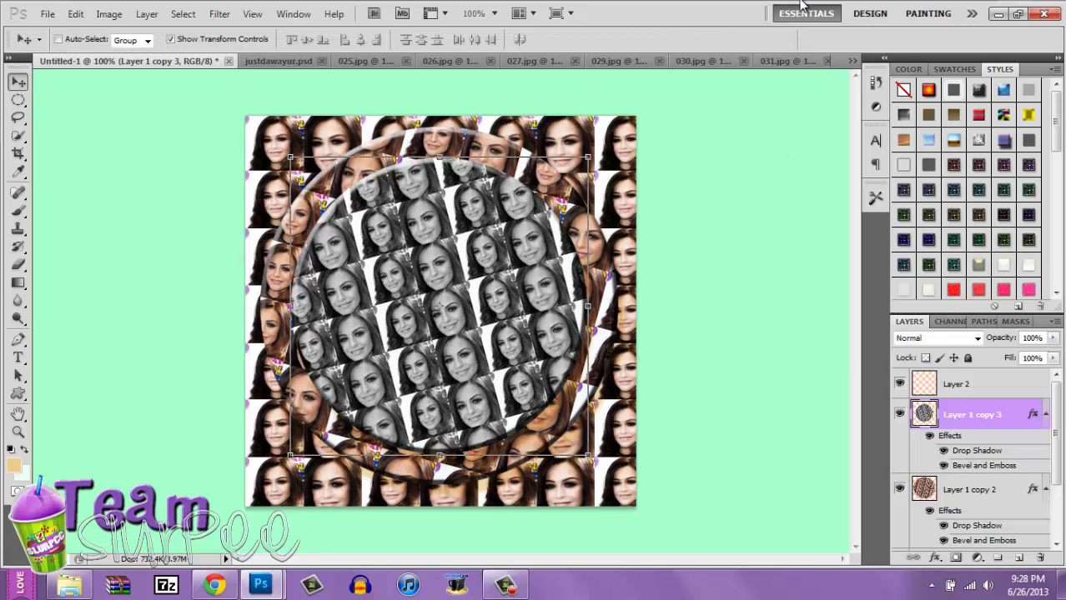
shift+click(967, 489)
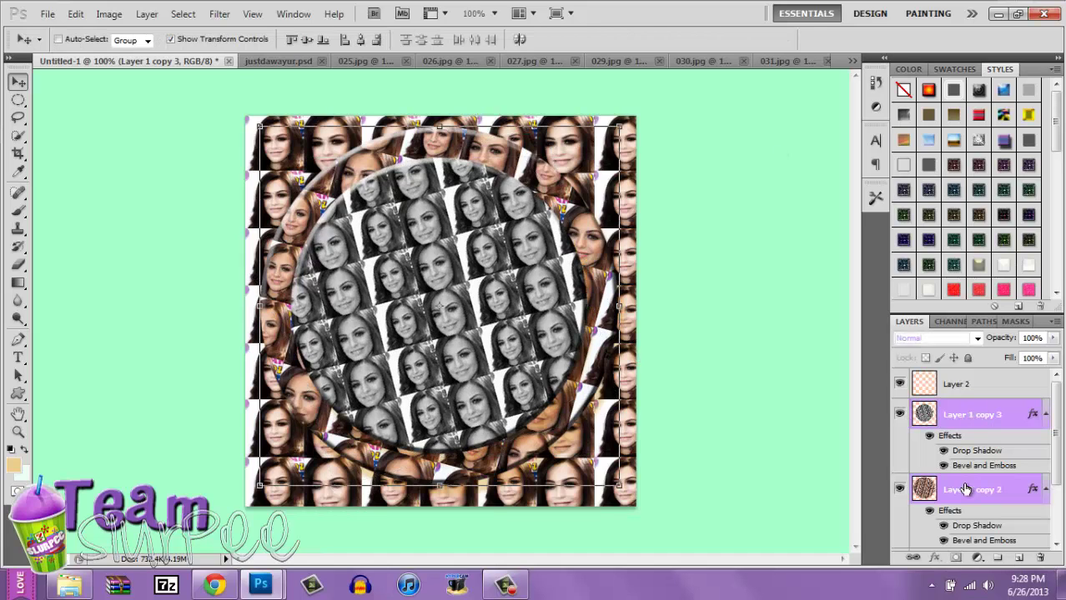
key(ctrl+e)
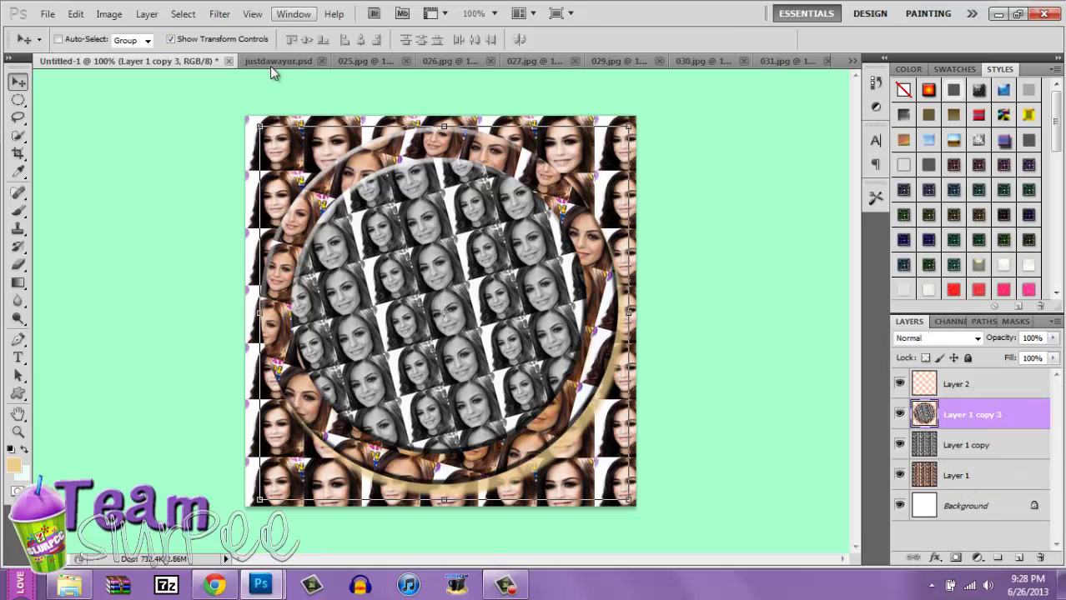
- Switch to the example document justdawayur.psd and show its Layer 1 and Layer 1 copy
click(269, 63)
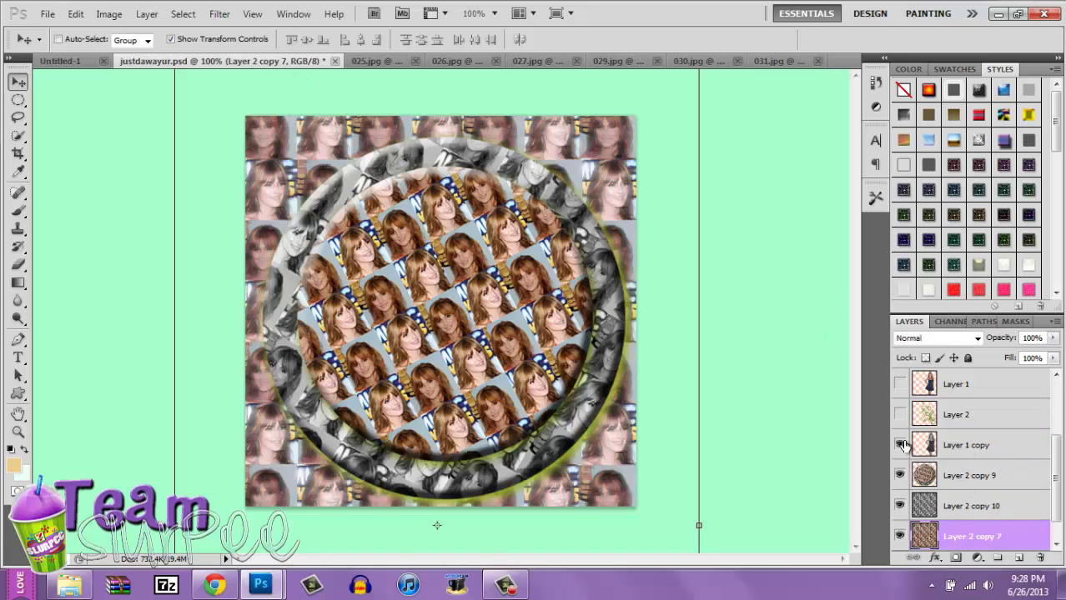
click(901, 445)
click(901, 385)
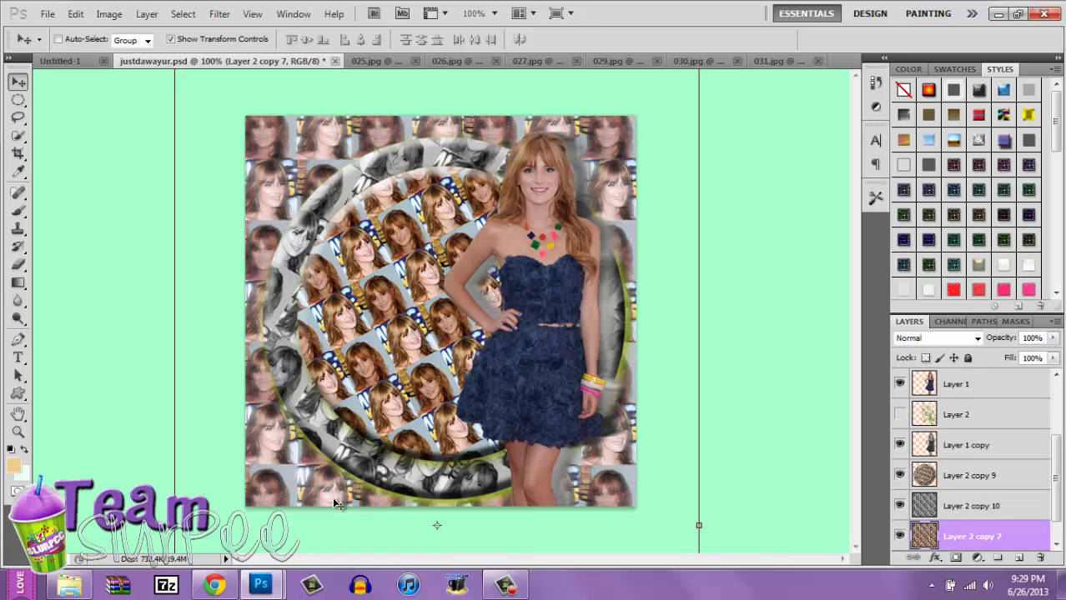
mouse_move(505, 586)
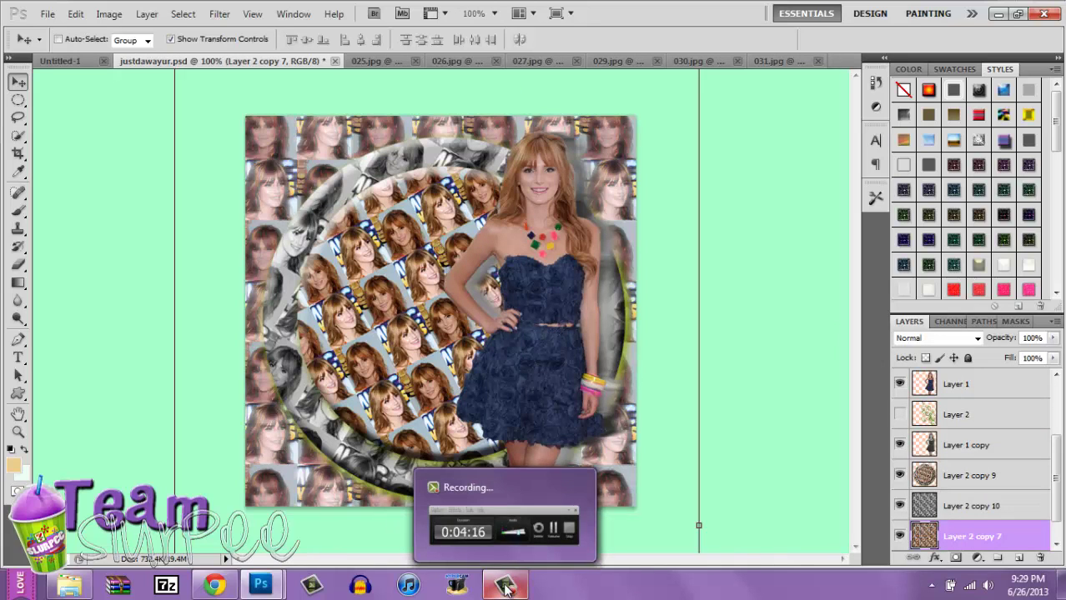
click(487, 526)
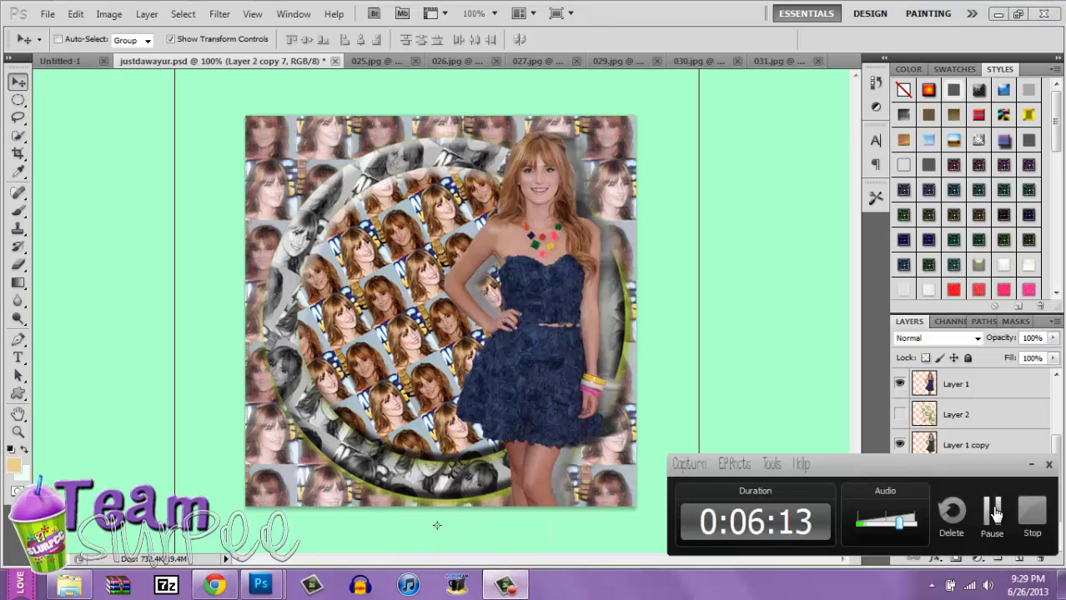
click(992, 512)
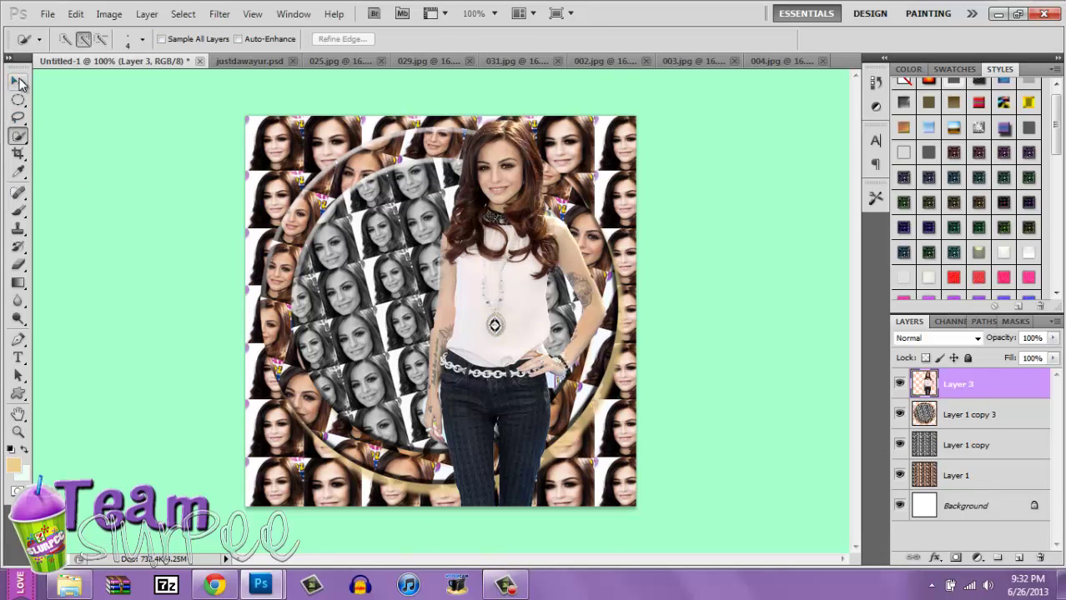
- Move the woman cutout on Layer 3 slightly to the right, duplicate the layer, and select the original Layer 3
click(19, 81)
drag(496, 205, 527, 205)
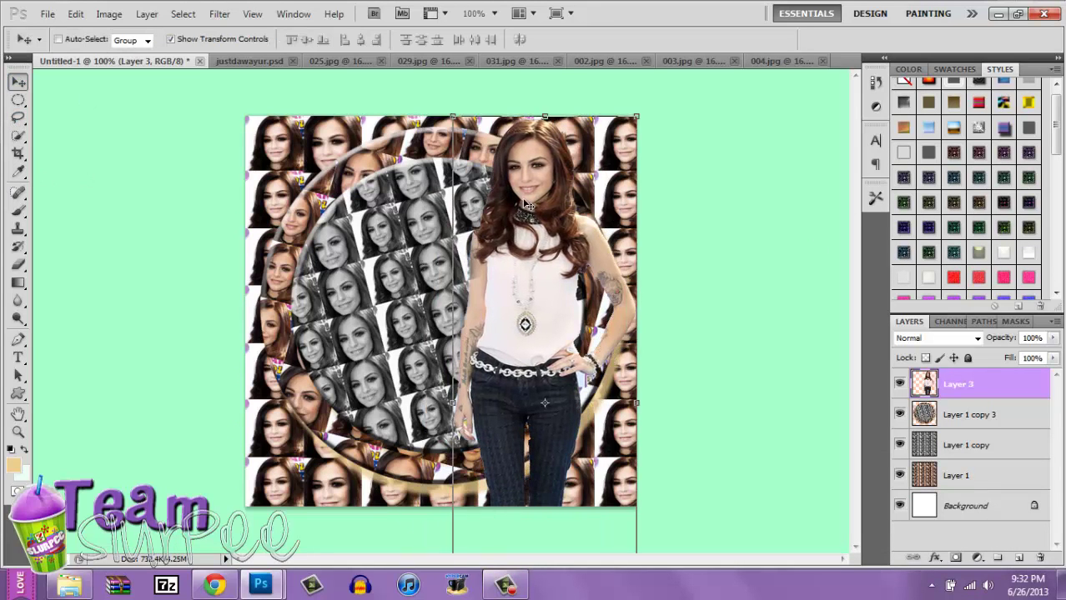
key(ctrl+j)
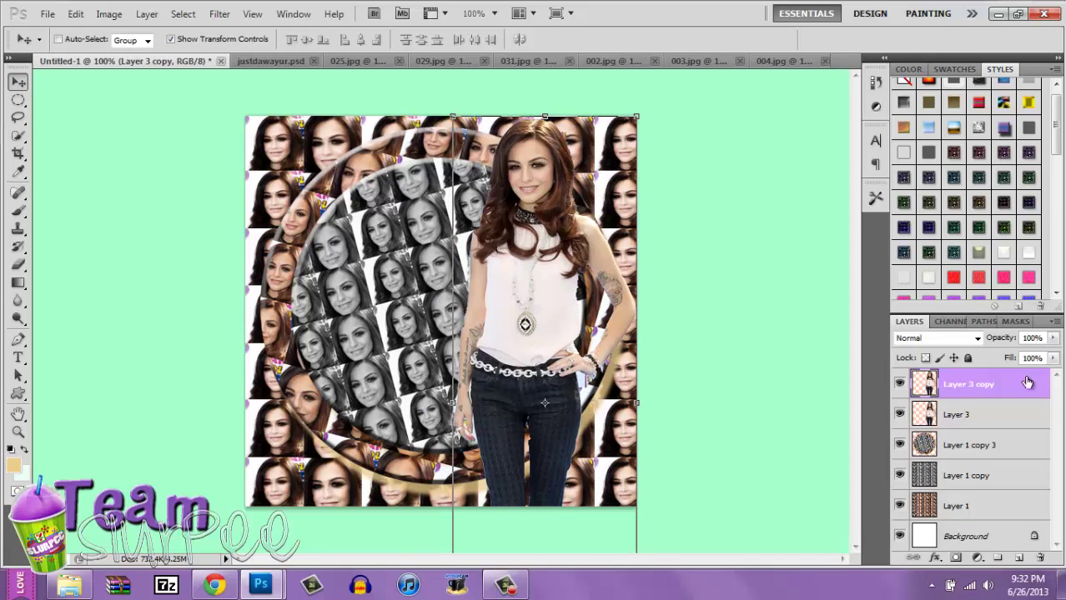
click(1004, 414)
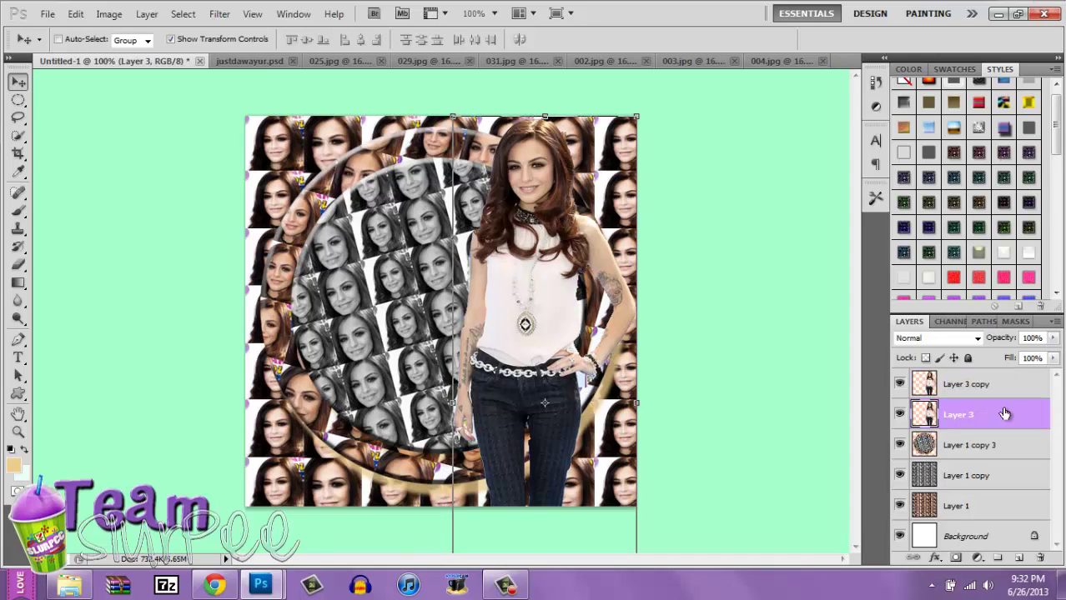
click(220, 14)
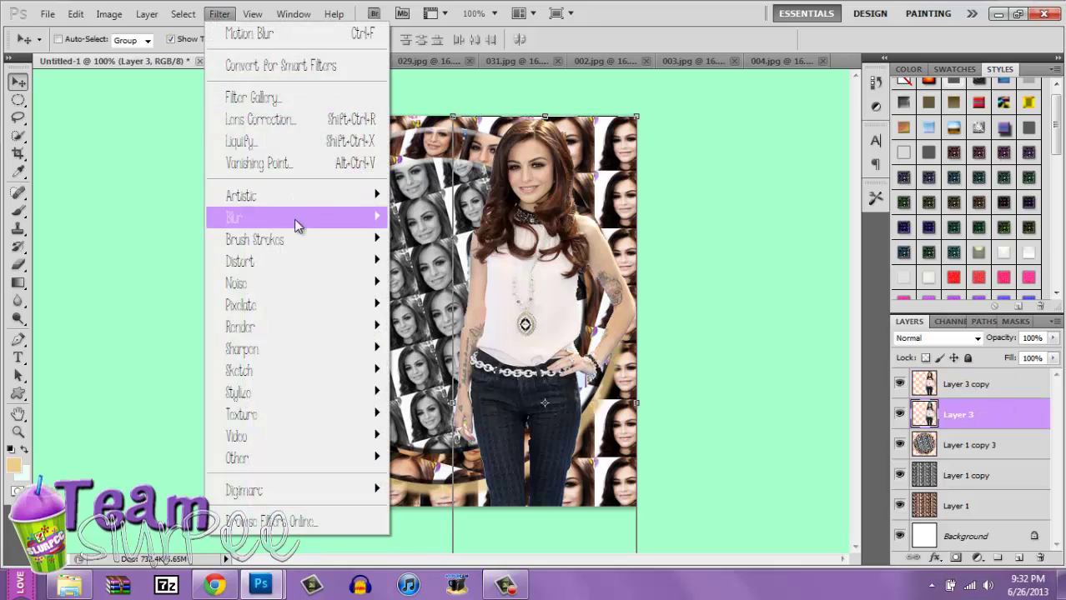
mouse_move(327, 227)
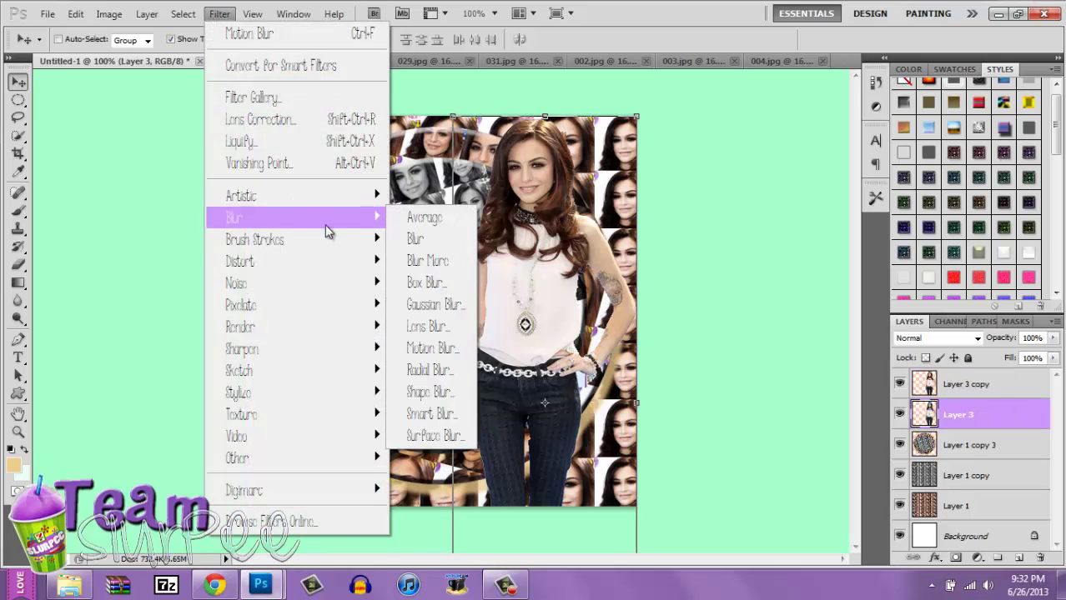
click(460, 306)
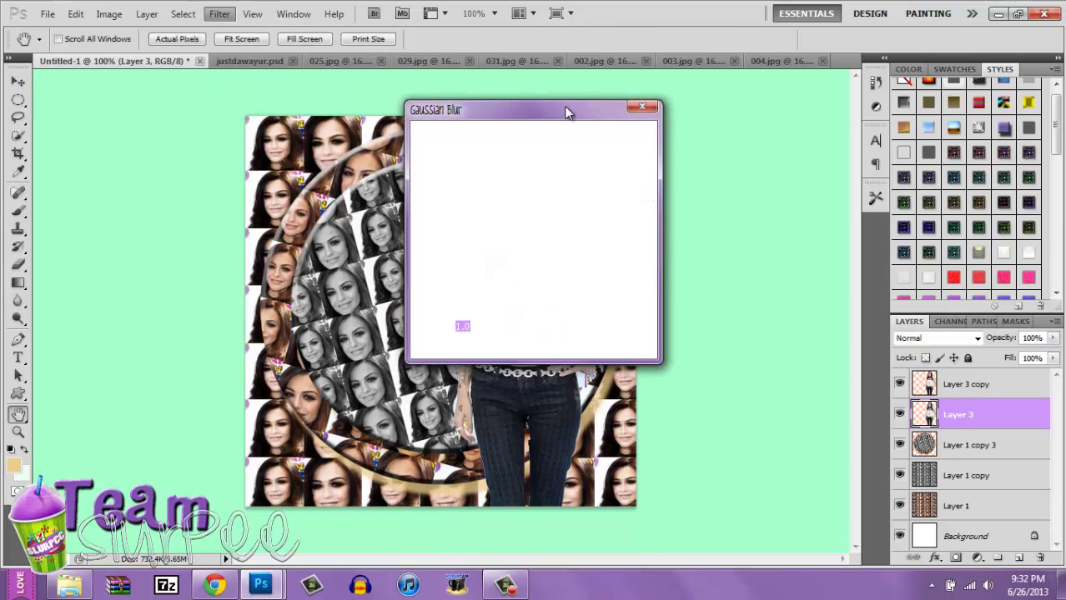
drag(565, 112, 807, 123)
mouse_move(674, 356)
mouse_down()
mouse_move(712, 359)
mouse_move(684, 367)
mouse_up()
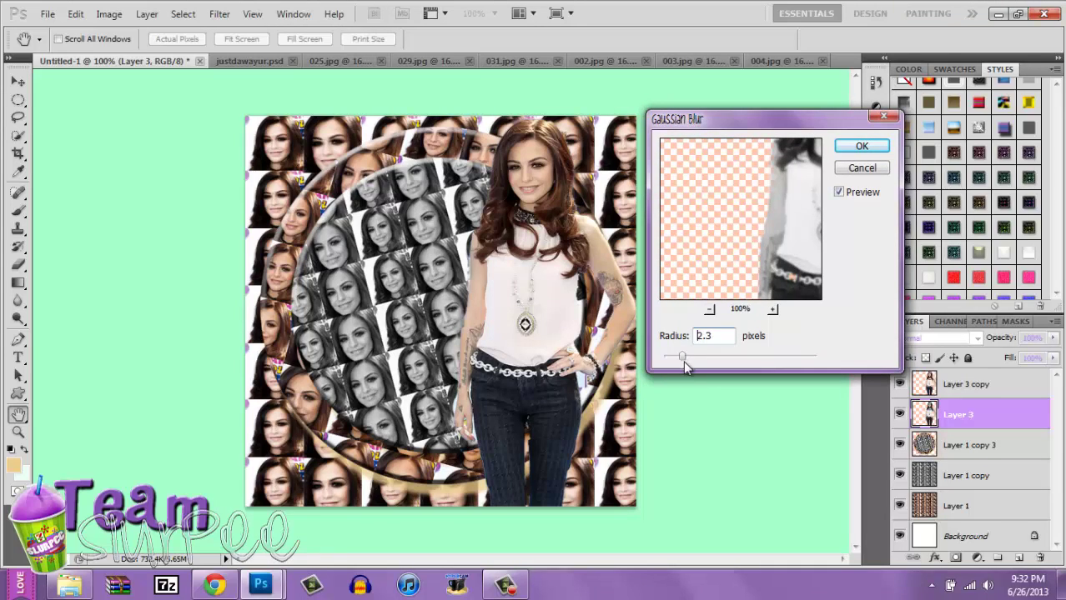
click(861, 167)
- Apply a Motion Blur to Layer 3, the cutout beneath the sharp copy
click(218, 19)
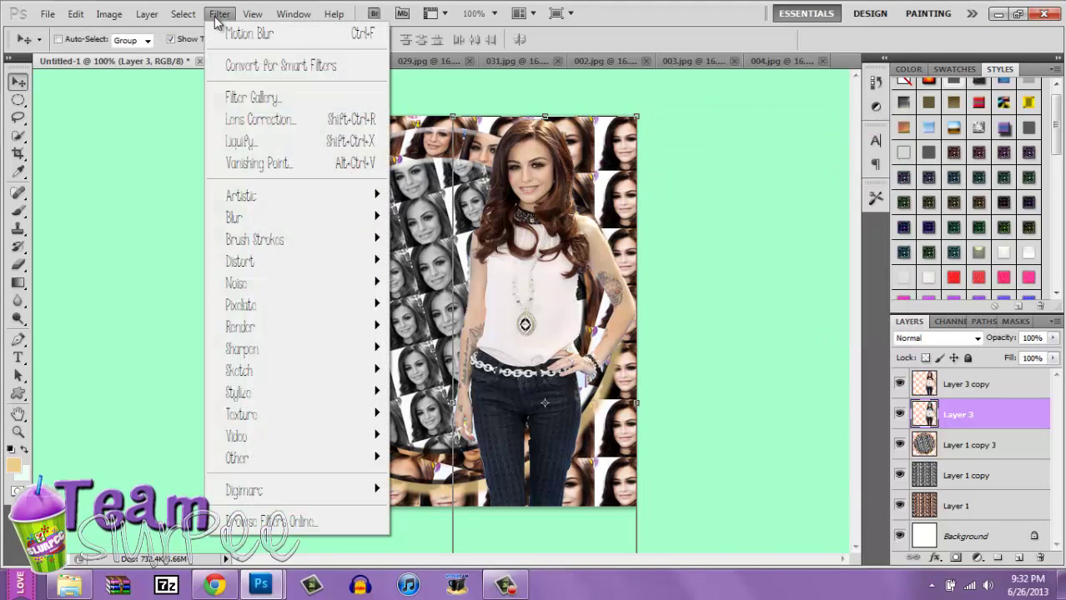
mouse_move(323, 220)
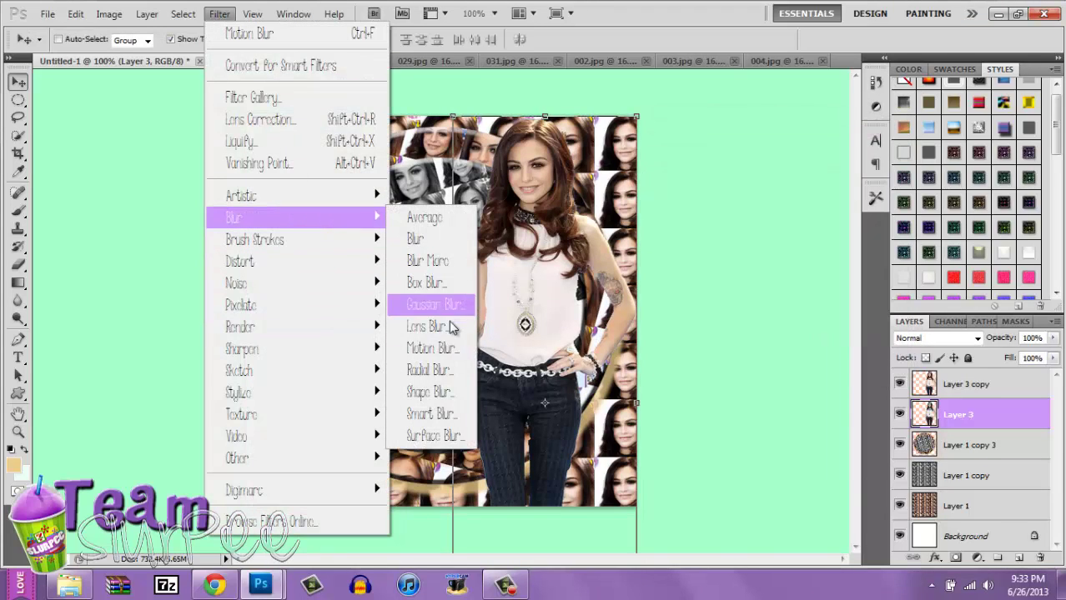
click(454, 350)
drag(496, 114, 706, 130)
drag(644, 405, 647, 399)
click(827, 145)
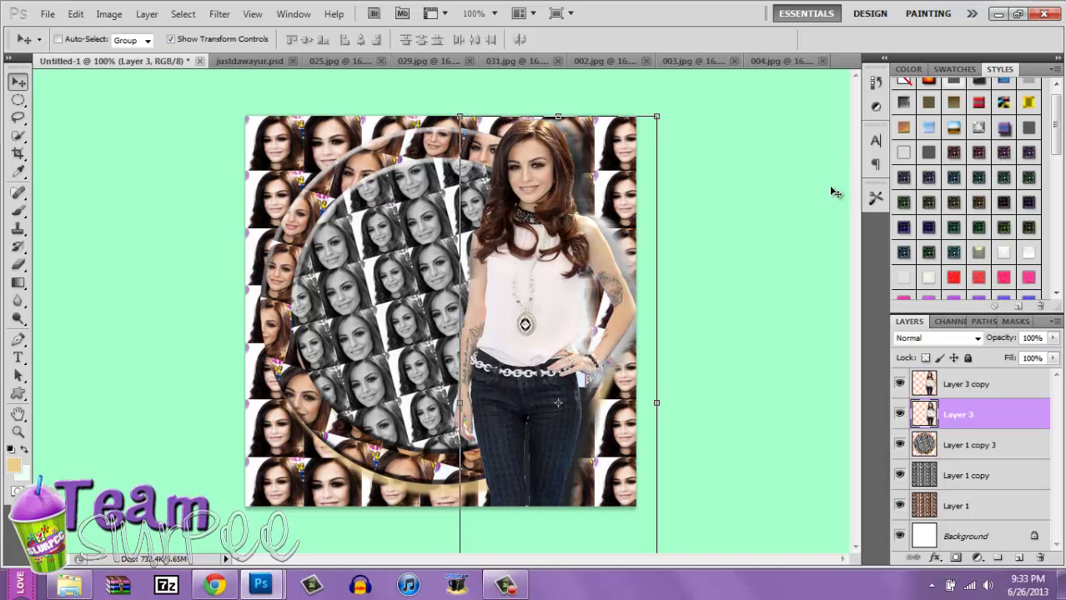
- Select Layer 3 copy, and show the green swirl on Layer 2 of justdawayur.psd
click(1013, 392)
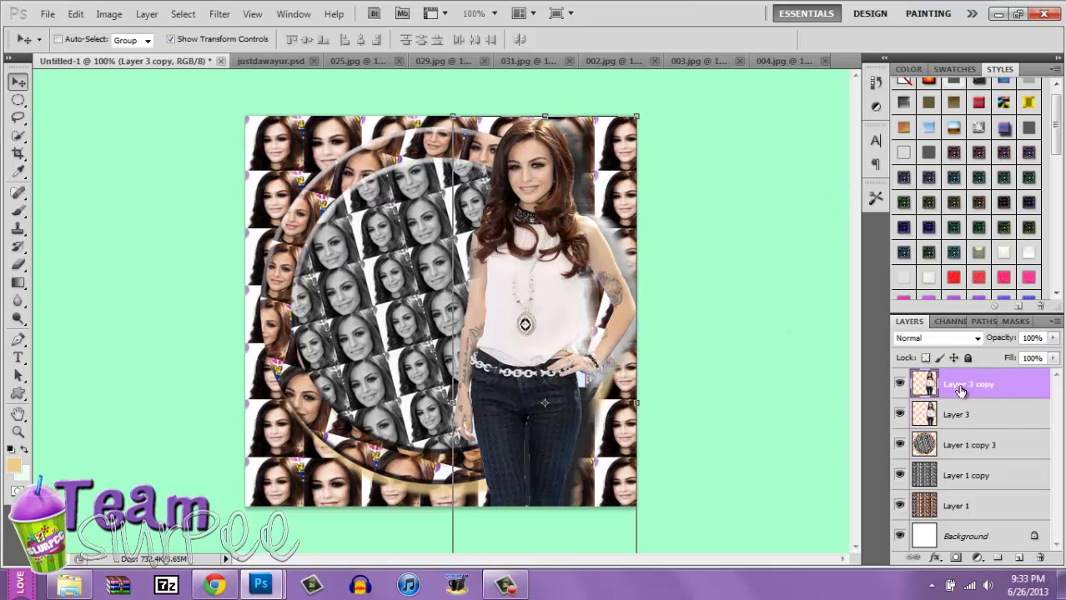
click(253, 61)
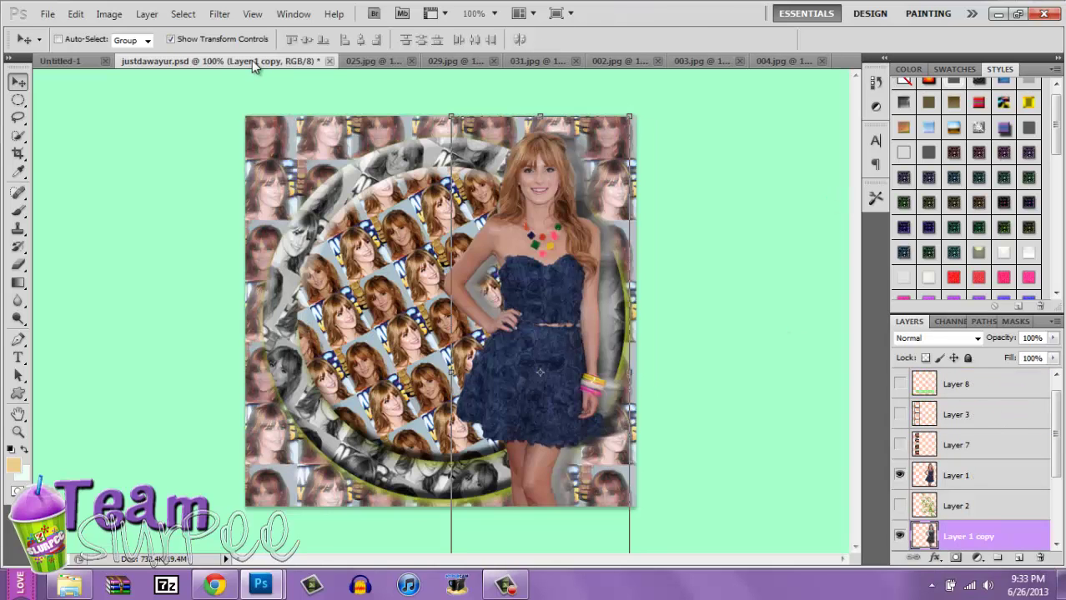
click(955, 507)
click(898, 506)
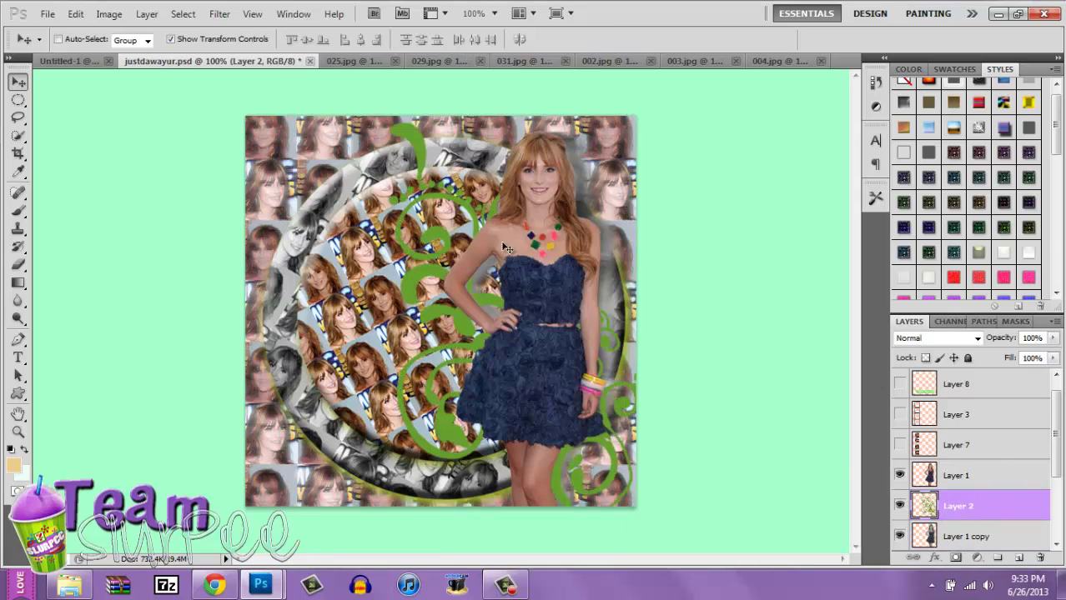
- Copy the green swirl into Untitled-1, place its layer beneath Layer 3, and position it behind the woman
drag(557, 250, 518, 285)
drag(959, 384, 967, 457)
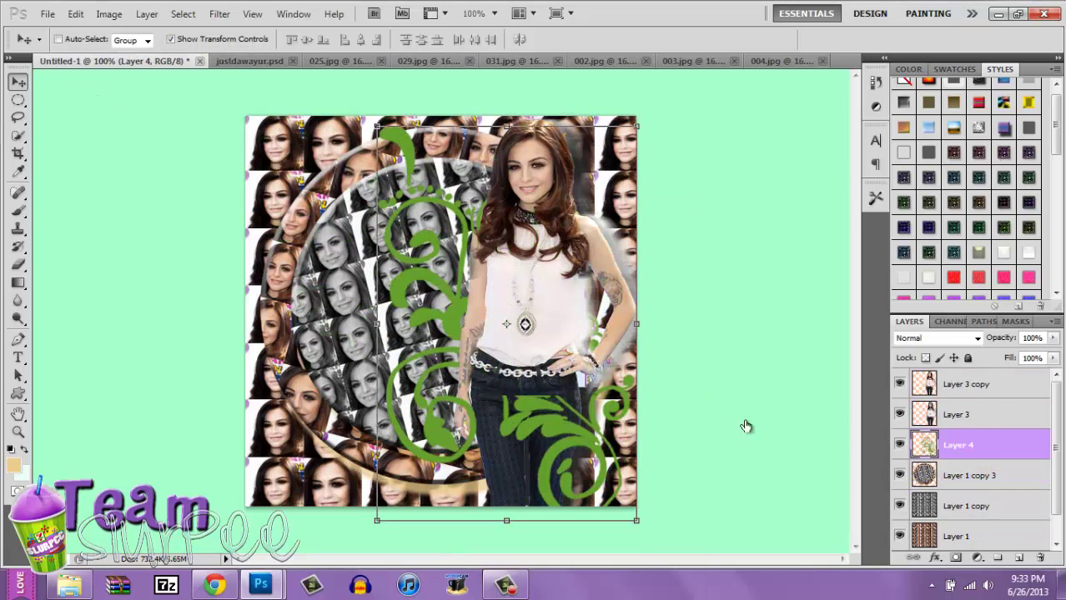
drag(615, 444, 621, 440)
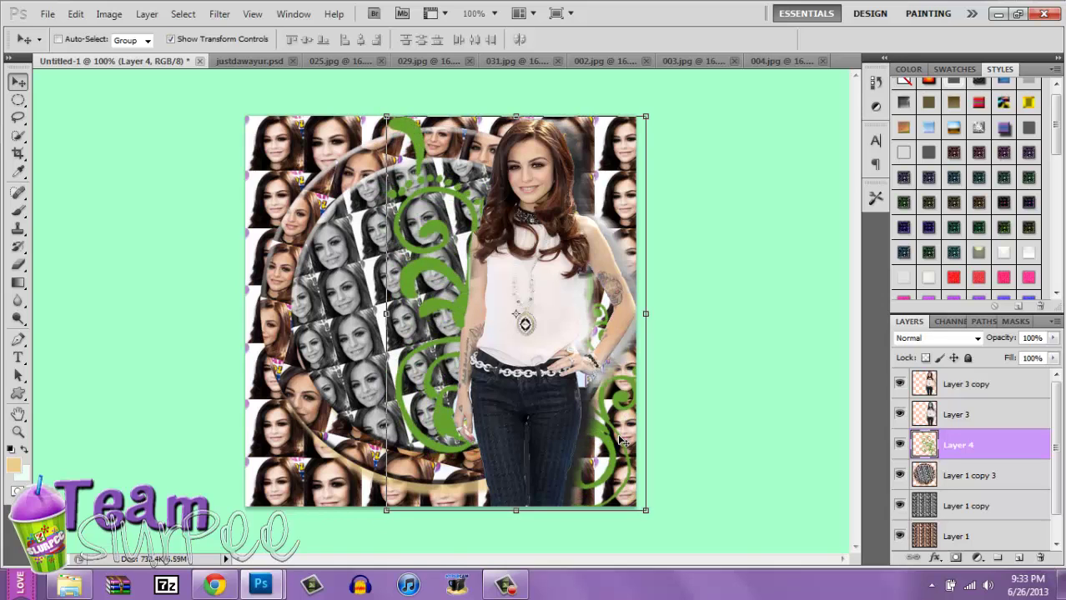
- Colorize the swirl on Layer 4 with Hue/Saturation set to hue 45, saturation 47 and lightness +41
key(ctrl+u)
click(632, 316)
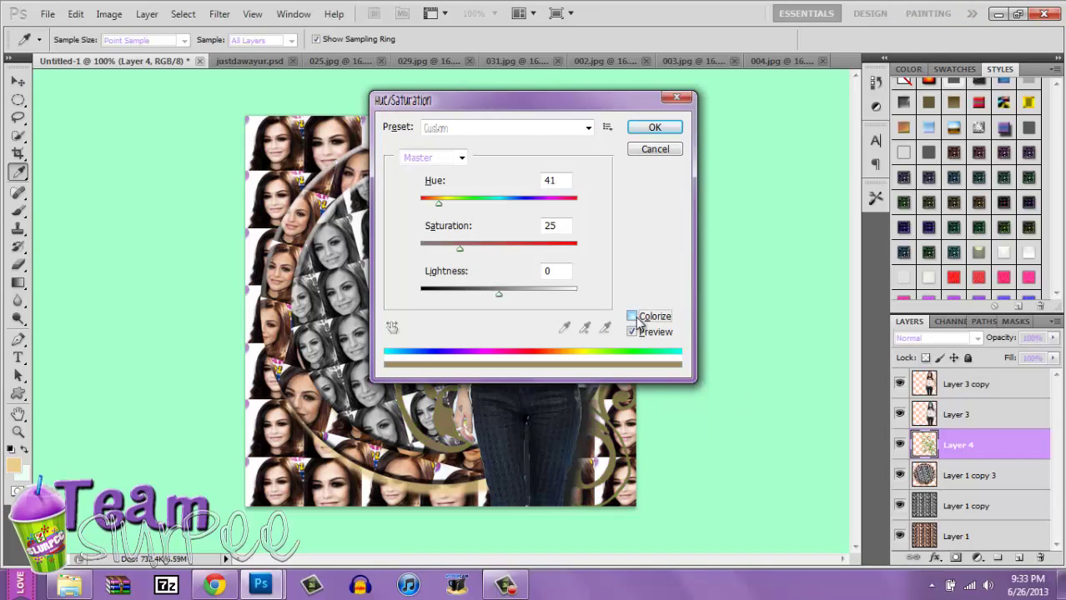
drag(510, 101, 795, 106)
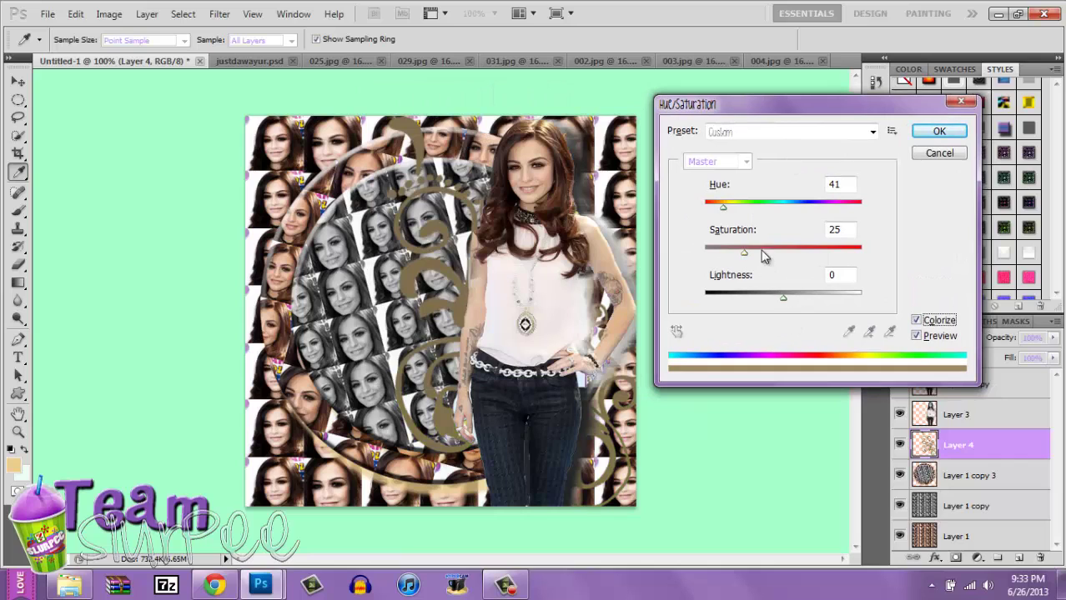
drag(764, 256, 790, 260)
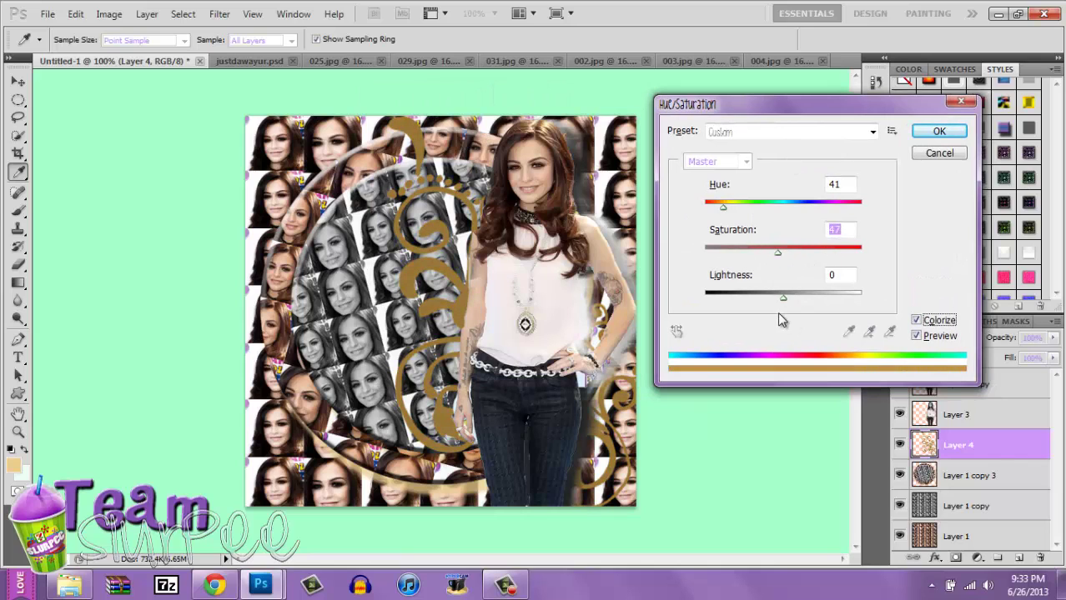
drag(782, 297, 810, 302)
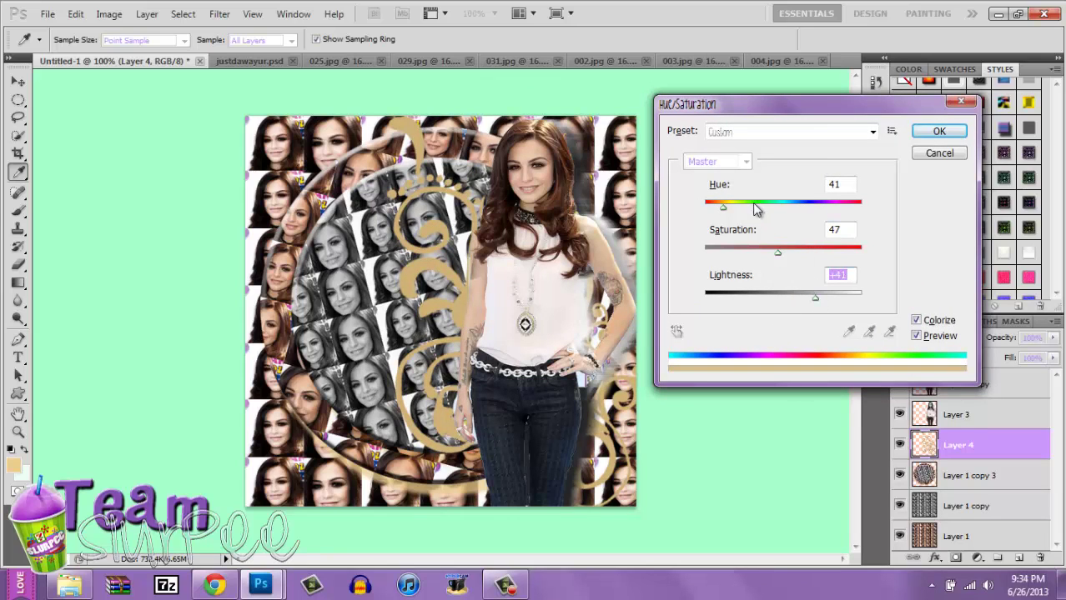
drag(727, 208, 724, 208)
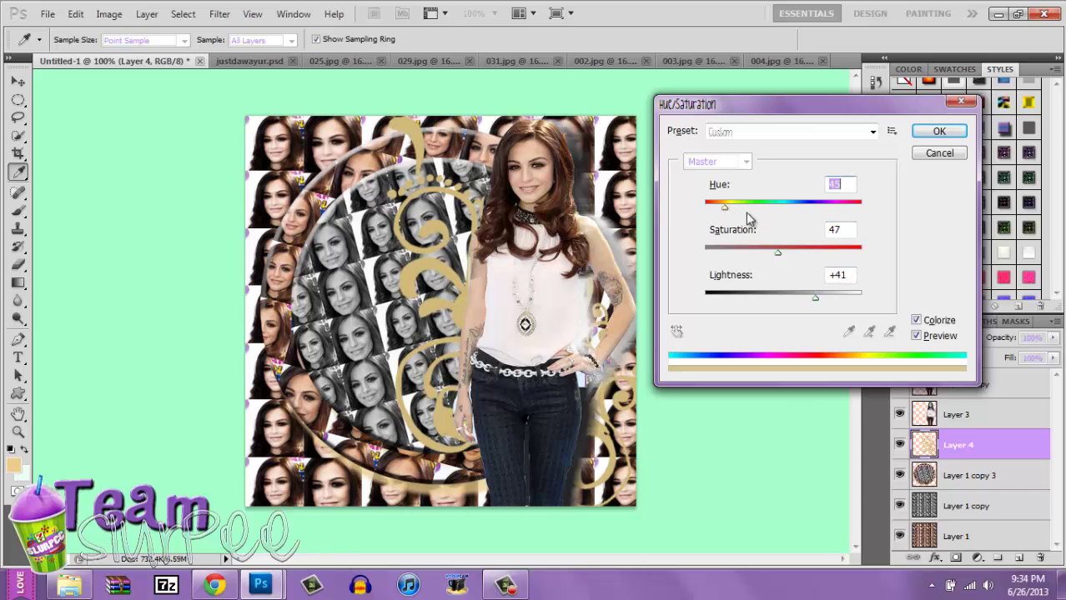
click(939, 131)
key(v)
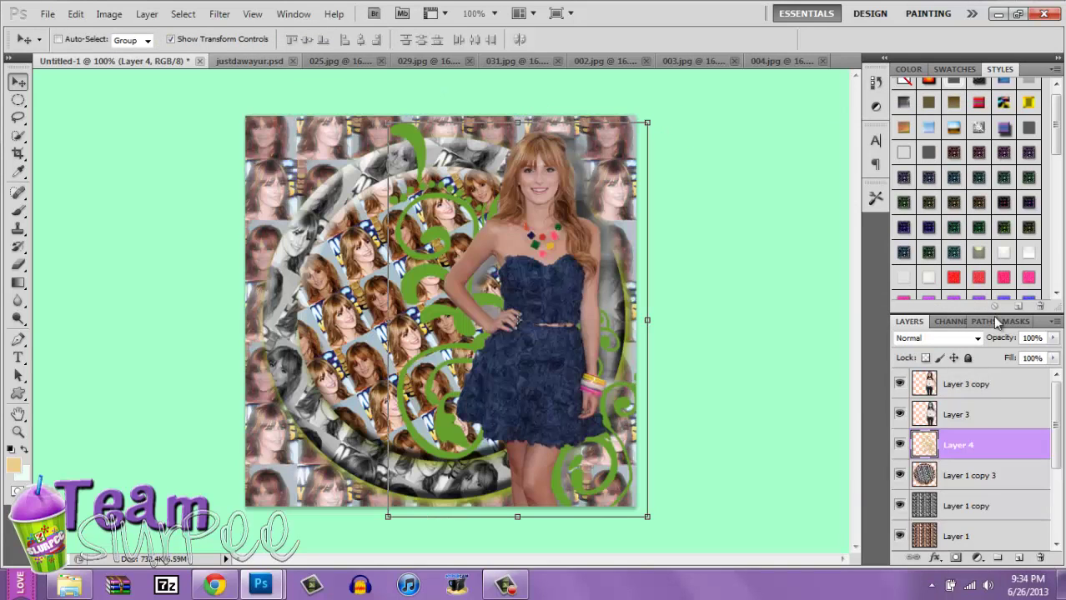
- Show Layers 3 and 7 in justdawayur.psd, and copy the film strip on Layer 3 into Untitled-1 along the picture's left side
key(ctrl+Tab)
click(899, 432)
click(899, 462)
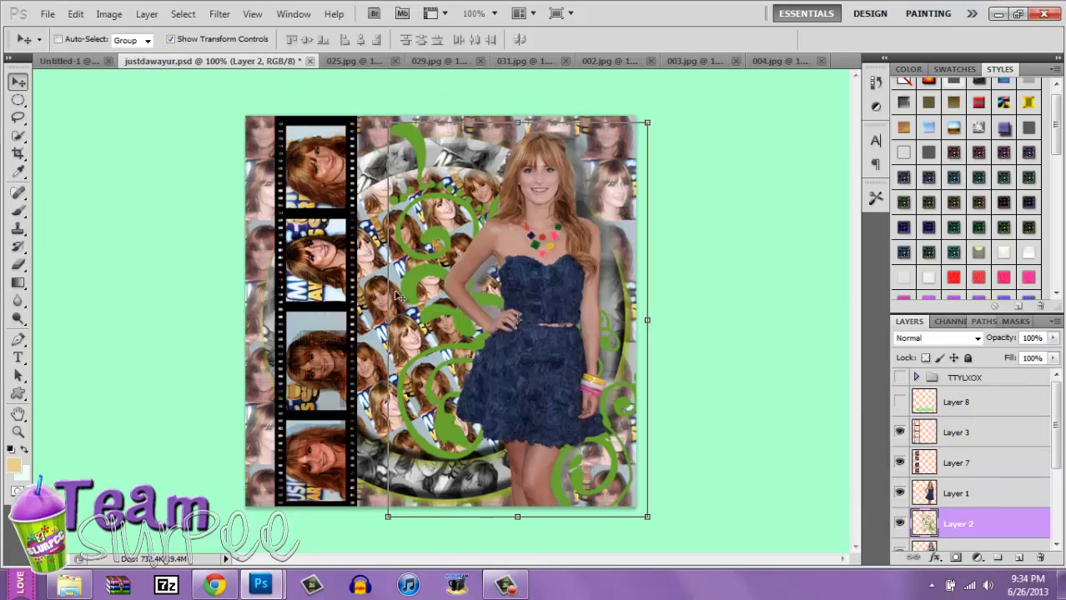
click(966, 433)
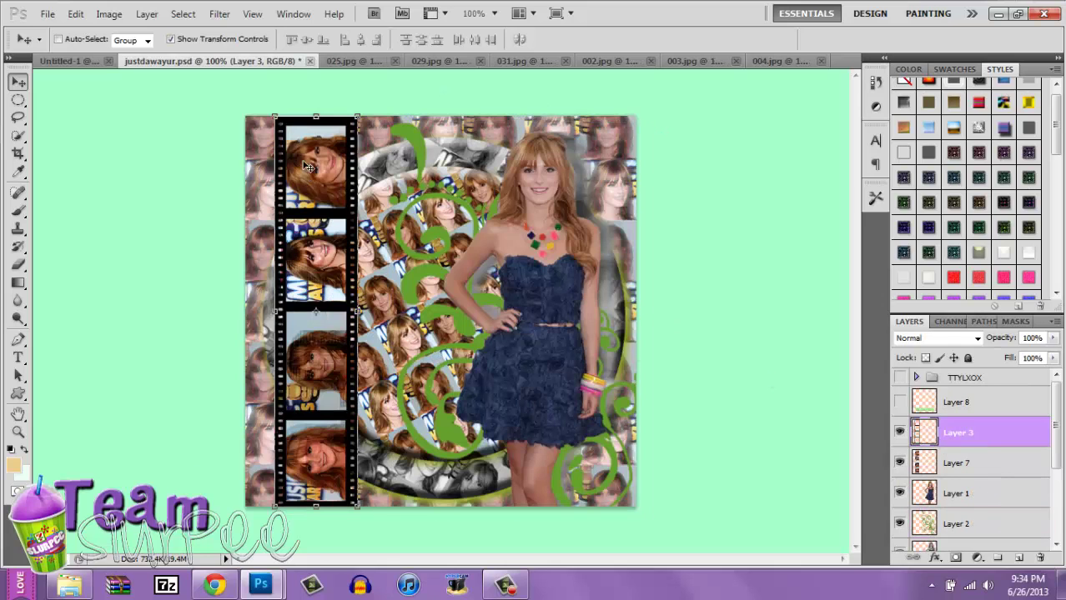
mouse_move(309, 167)
mouse_down()
mouse_move(86, 65)
mouse_move(321, 163)
mouse_up()
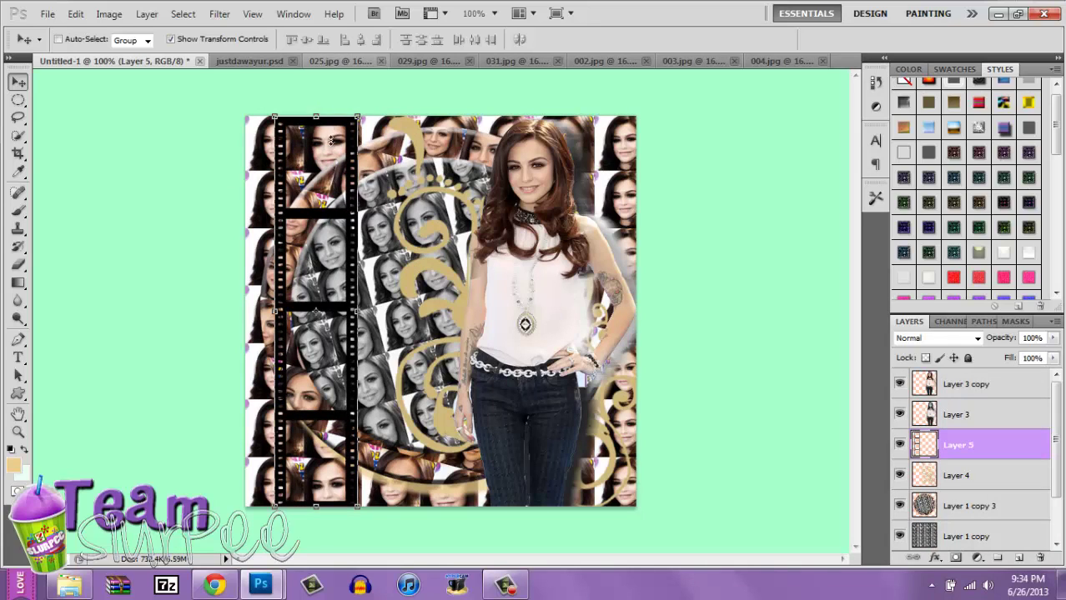
click(506, 587)
click(990, 513)
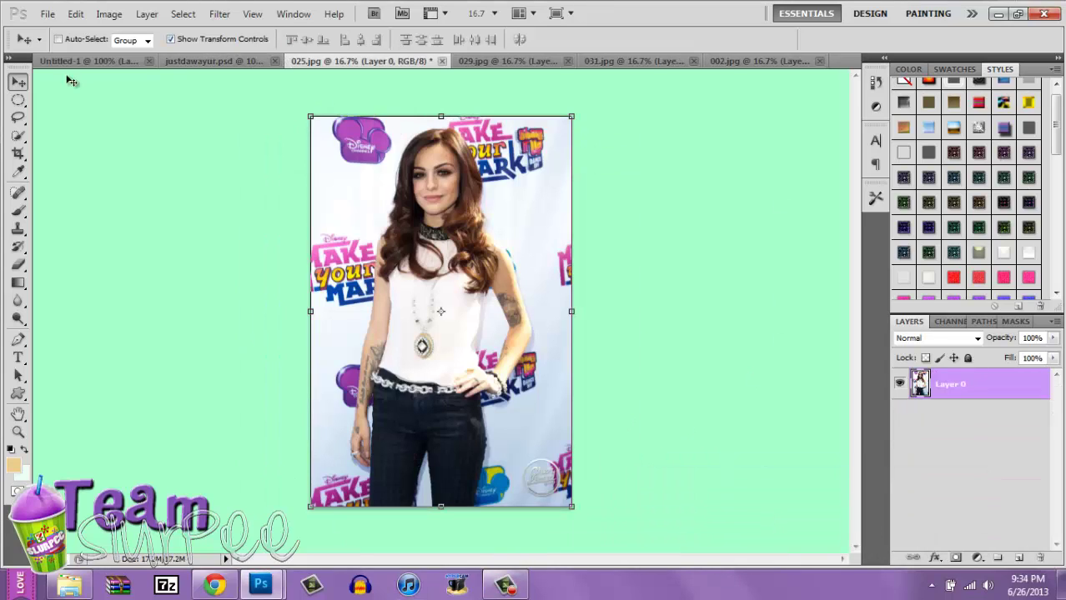
- Frame the woman's head in 025.jpg with a Rectangular Marquee selection
click(18, 101)
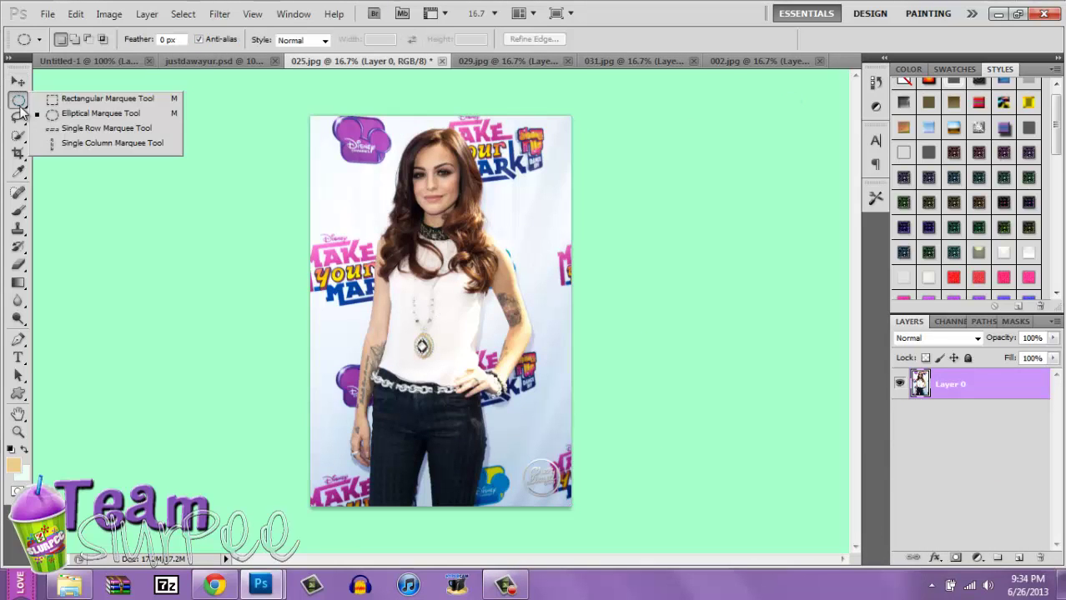
click(106, 98)
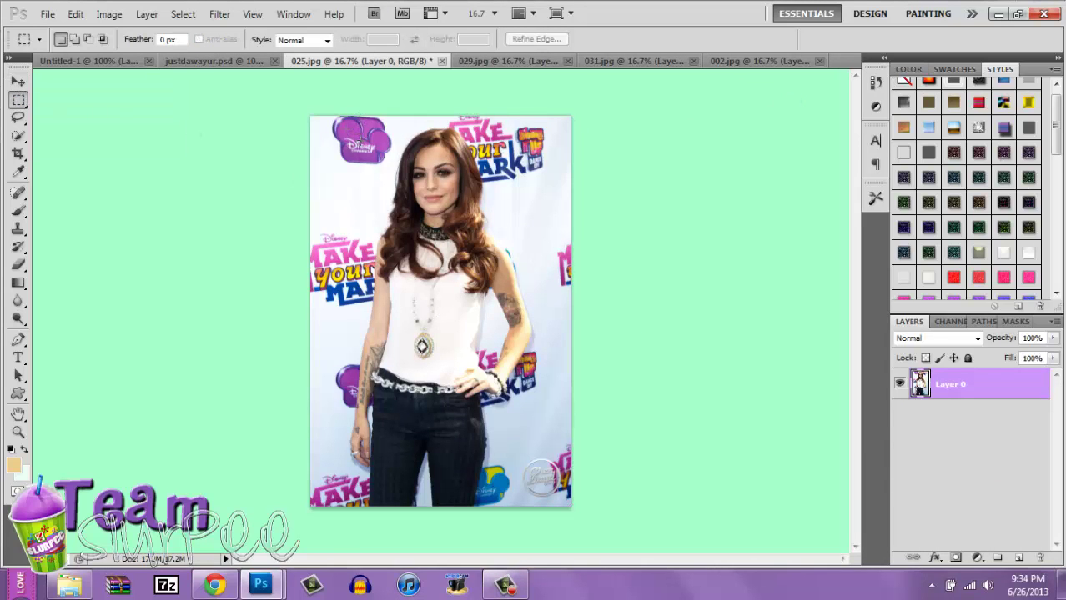
drag(514, 224, 609, 111)
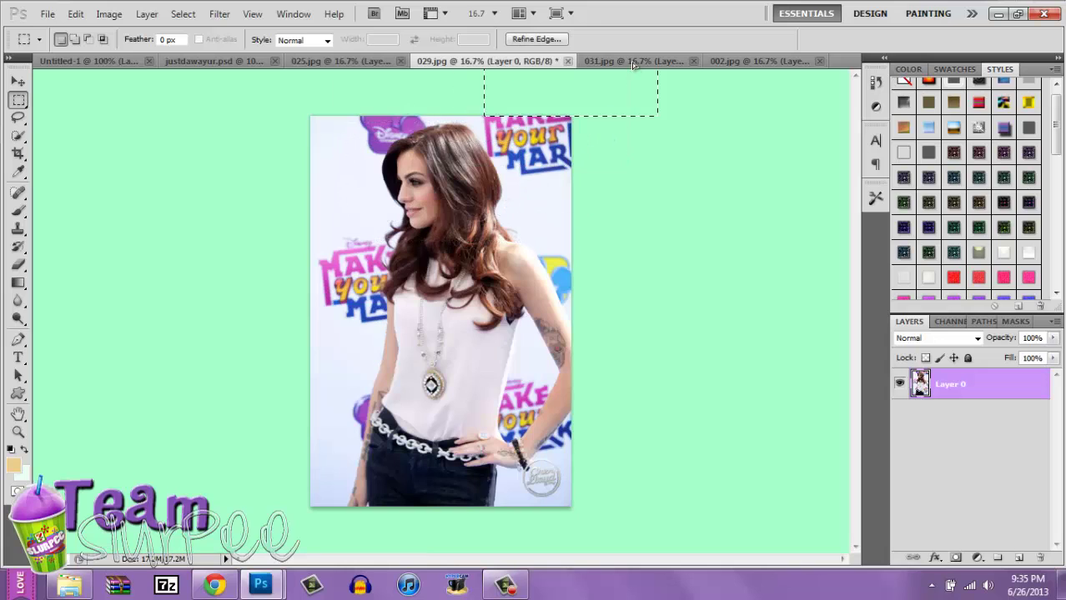
drag(631, 62, 18, 96)
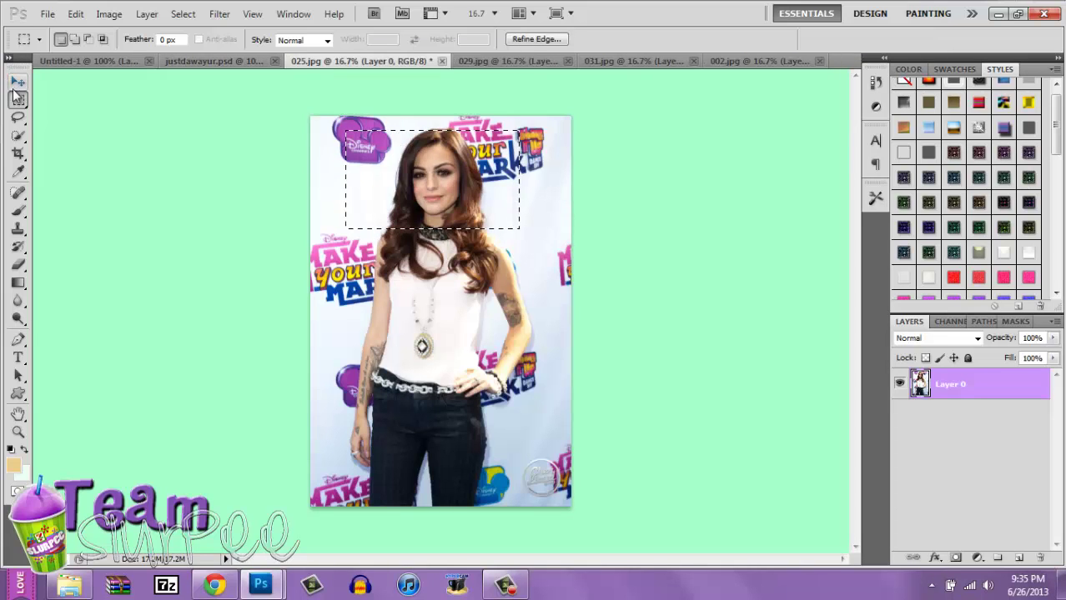
- Copy the selected head from 025.jpg into Untitled-1, and arrange its layer above Layer 3 copy, directly beneath the film strip
click(18, 81)
drag(485, 169, 462, 156)
drag(70, 74, 536, 327)
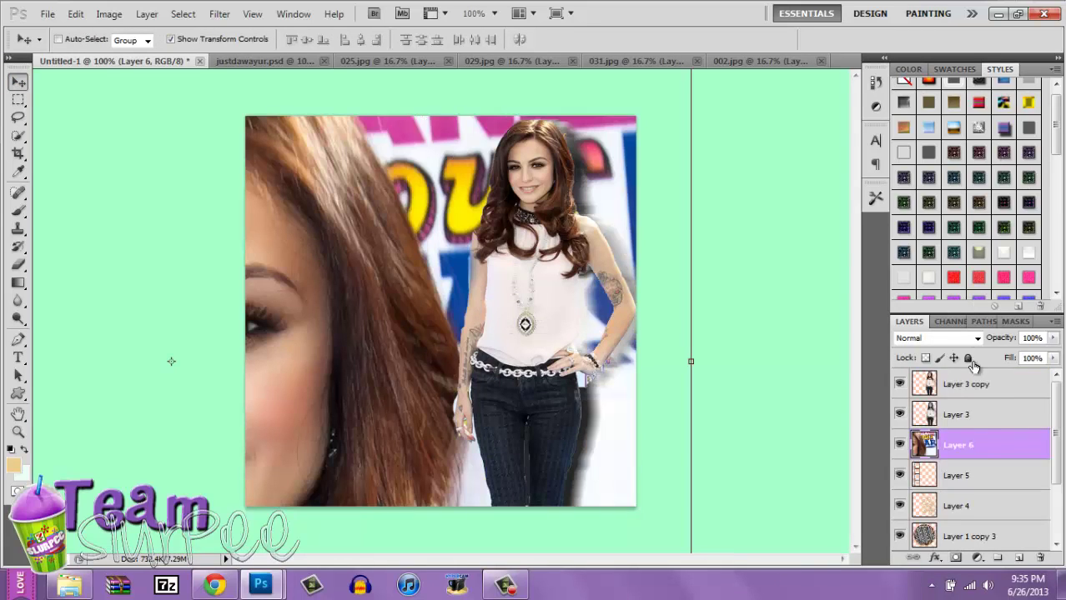
drag(980, 445, 992, 484)
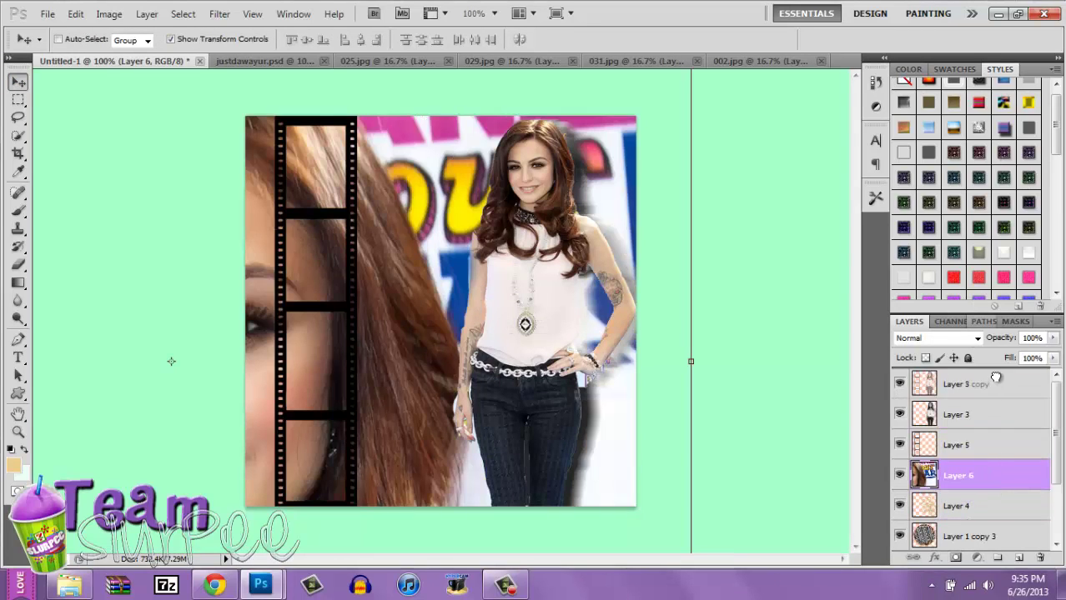
drag(995, 377, 995, 412)
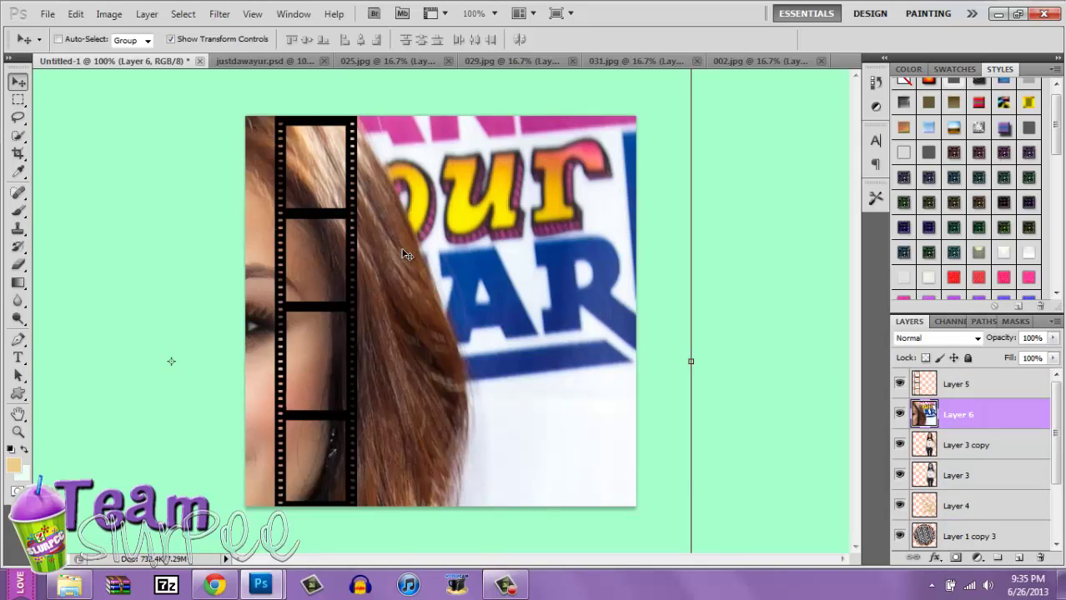
- Scale the head photo on Layer 6 to 14%, rotate it a quarter turn counterclockwise, and fit it behind the lowest film-strip frame
drag(407, 255, 490, 240)
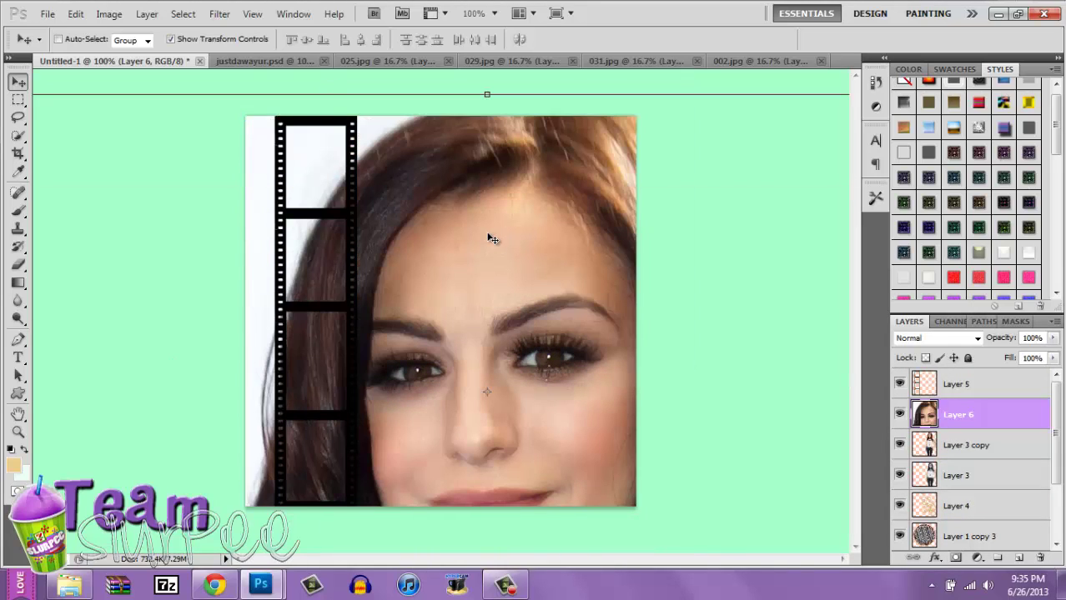
key(ctrl+t)
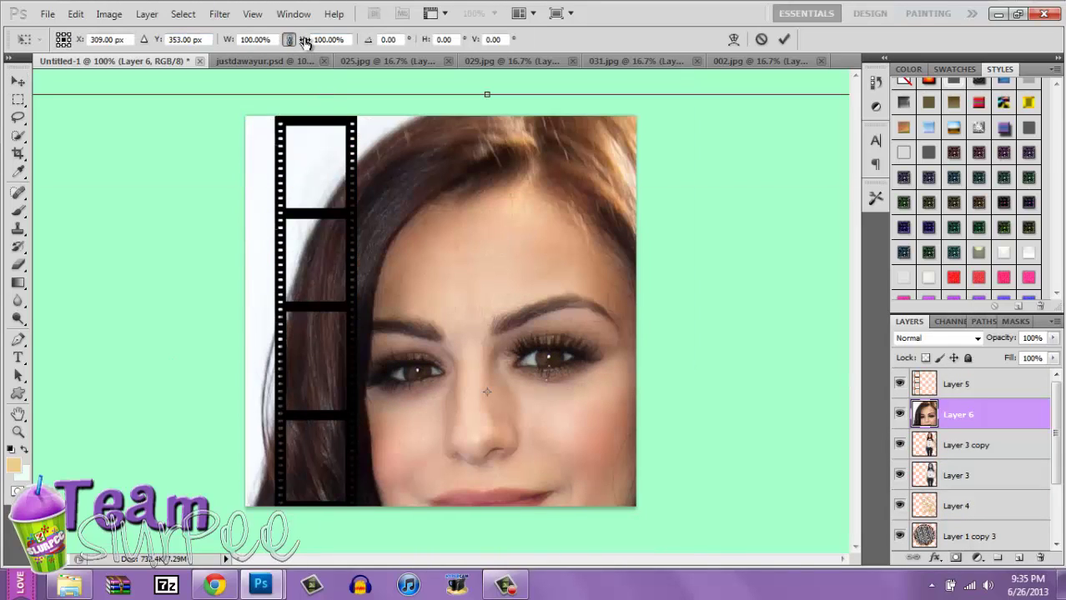
drag(304, 43, 238, 54)
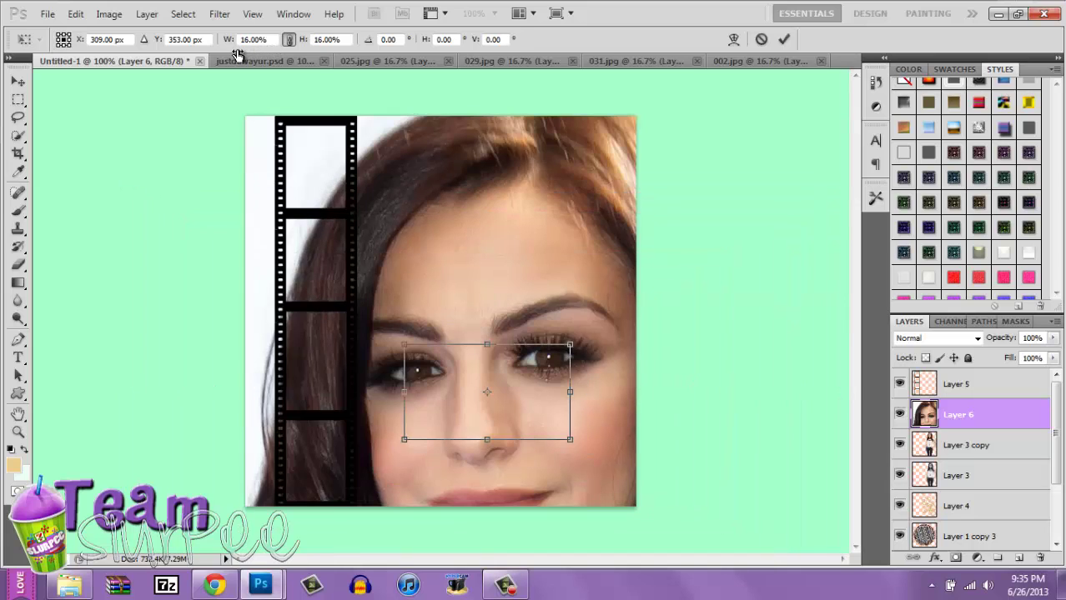
drag(534, 408, 398, 488)
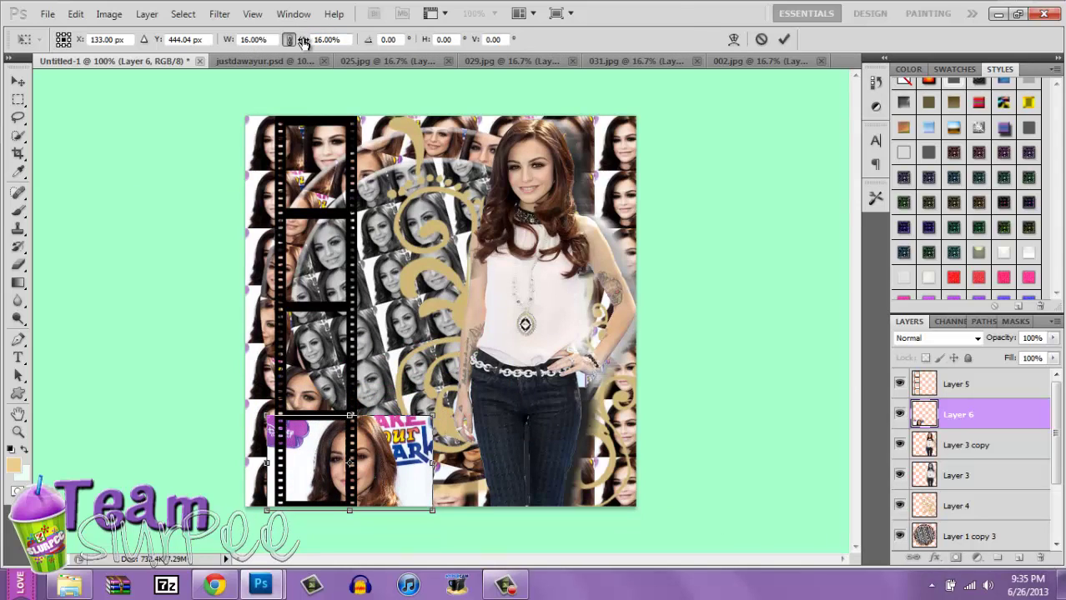
drag(304, 44, 296, 45)
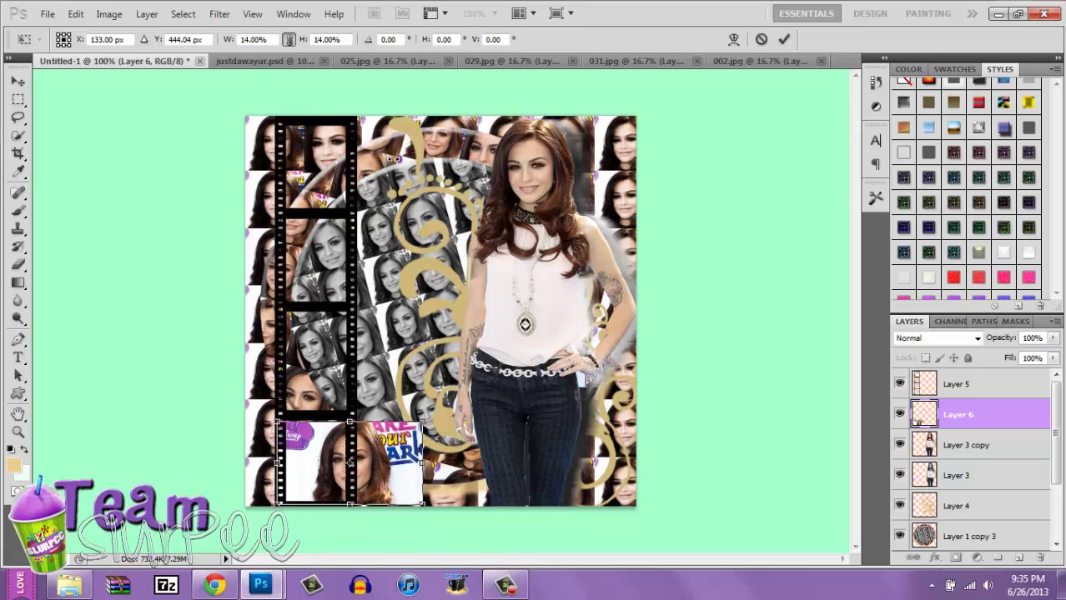
drag(445, 414, 291, 338)
drag(393, 457, 360, 456)
key(Return)
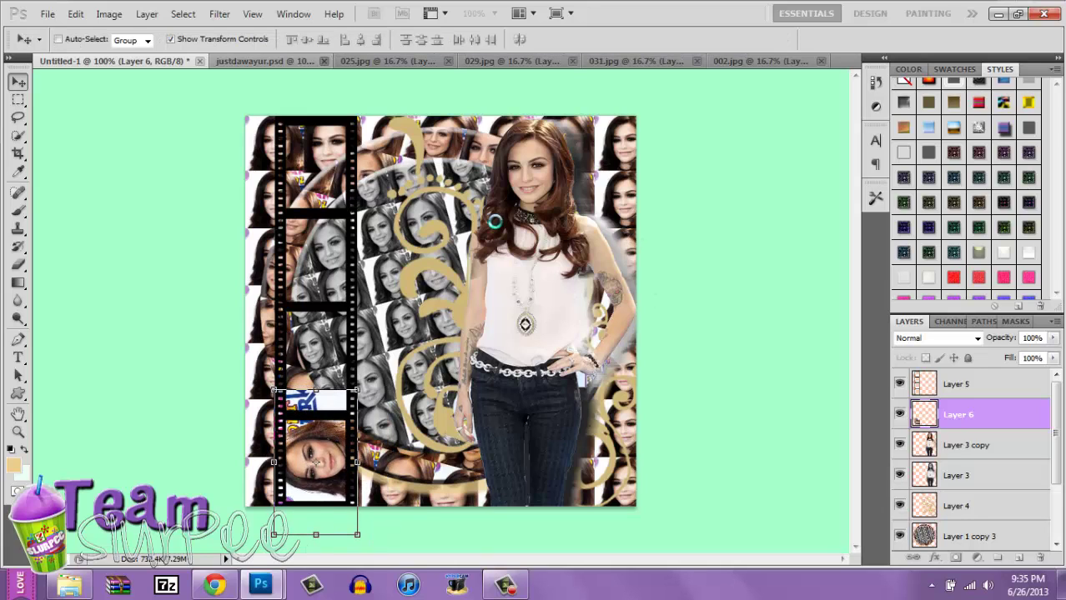
- Erase the part of the Layer 6 photo extending above the lowest film frame, using a 54 px eraser at 100% hardness
click(18, 265)
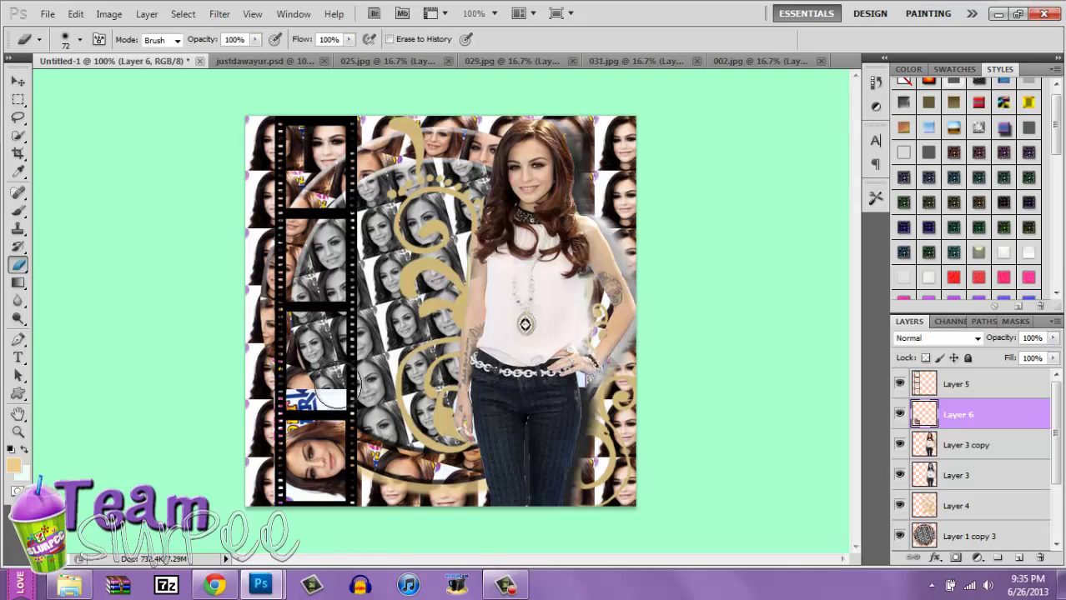
drag(237, 392, 367, 388)
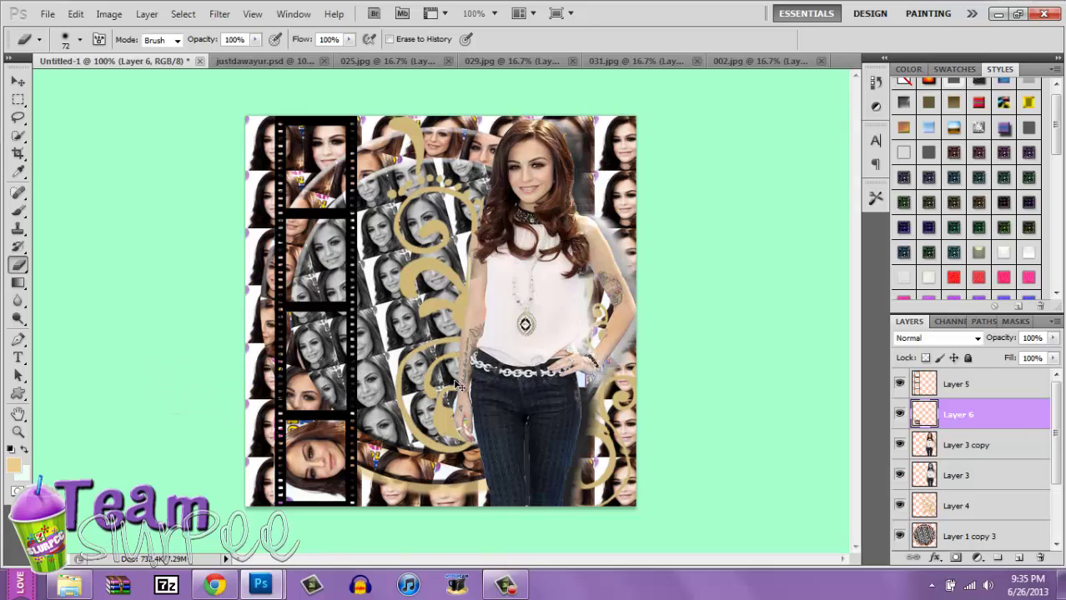
key(ctrl+z)
click(79, 39)
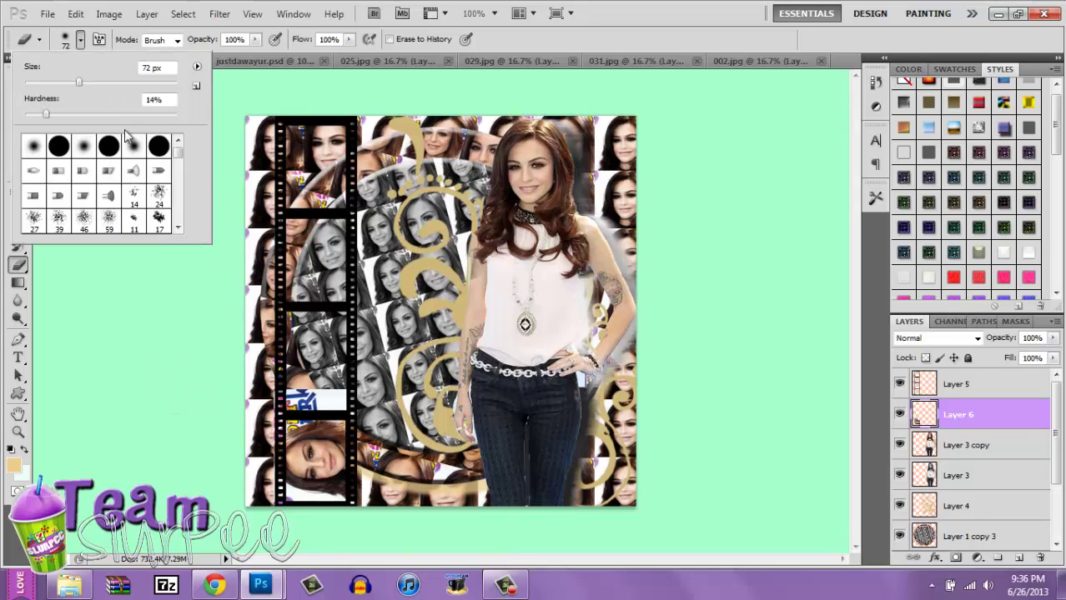
drag(71, 85, 67, 86)
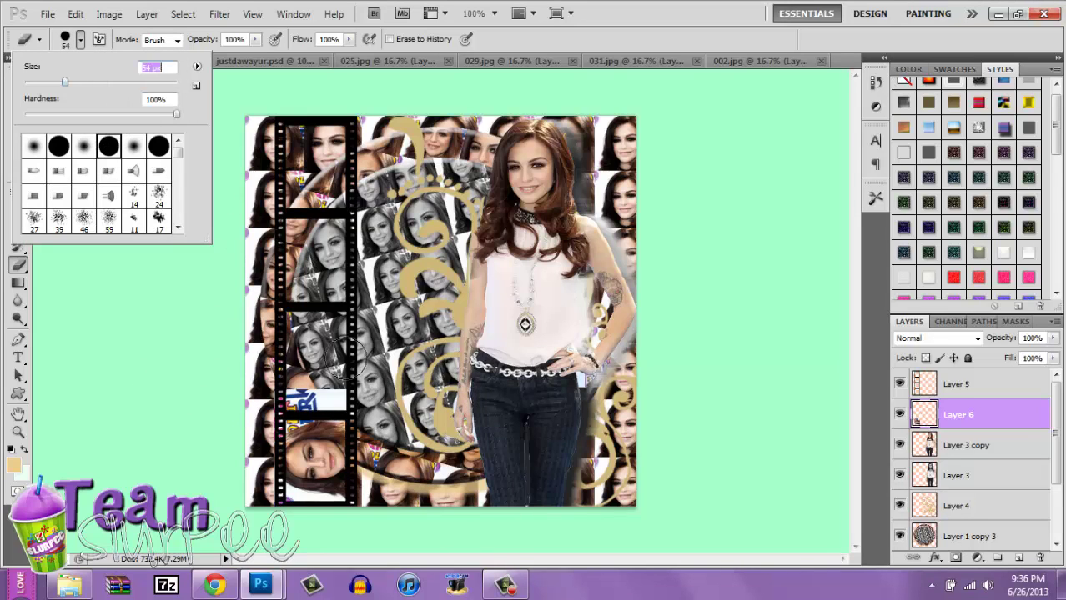
click(342, 383)
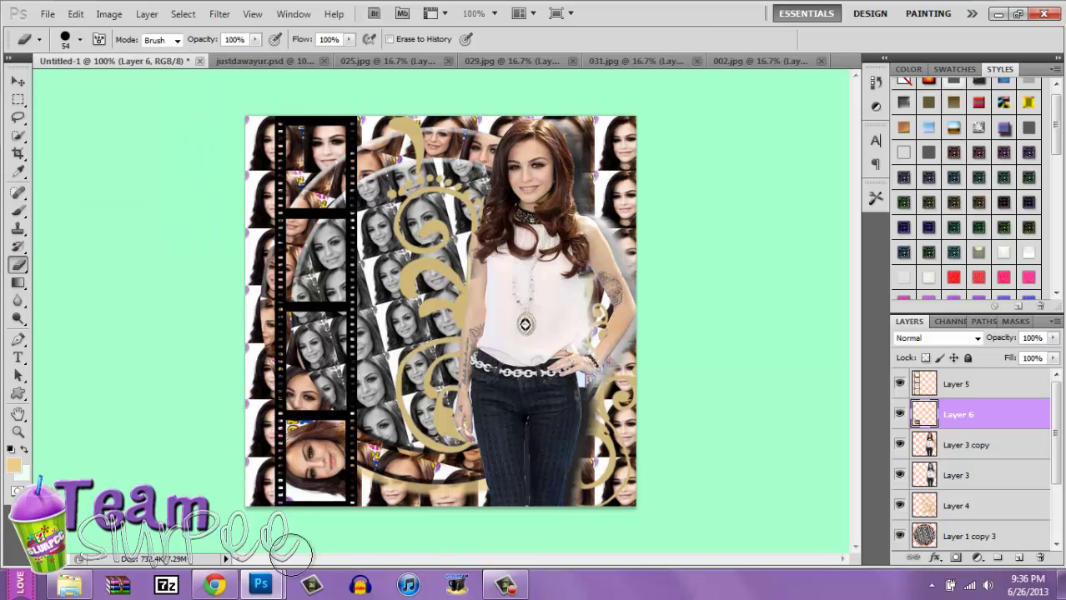
key(ctrl+z)
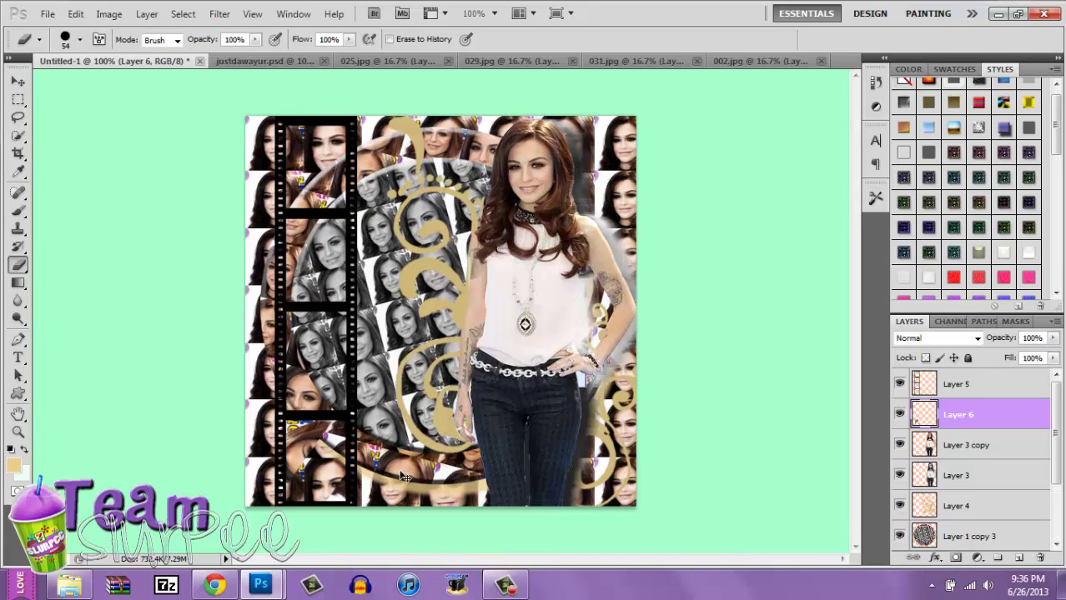
key(ctrl+z)
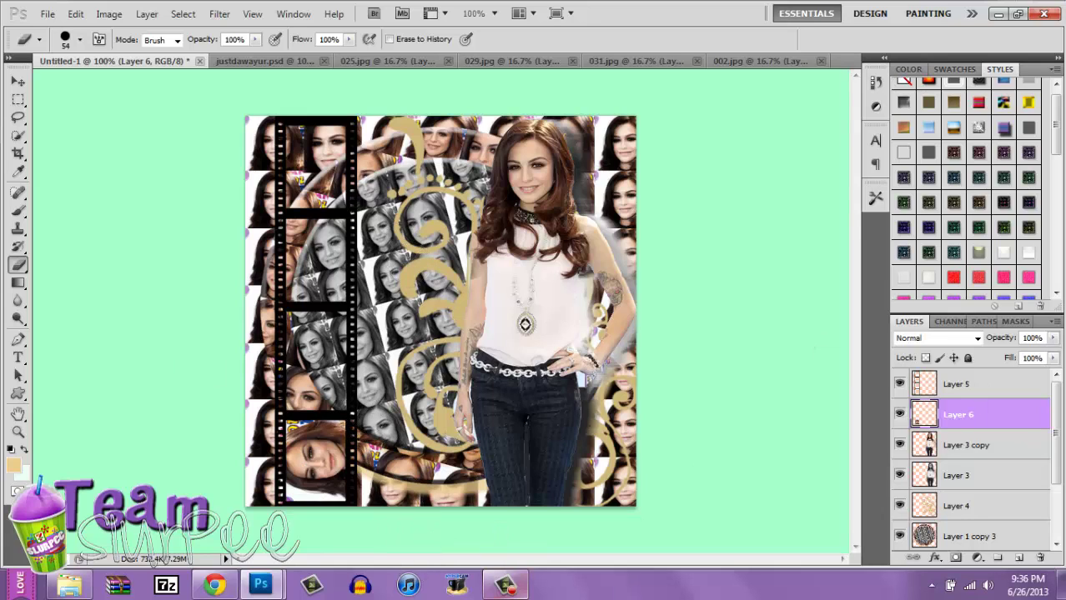
click(505, 585)
click(989, 509)
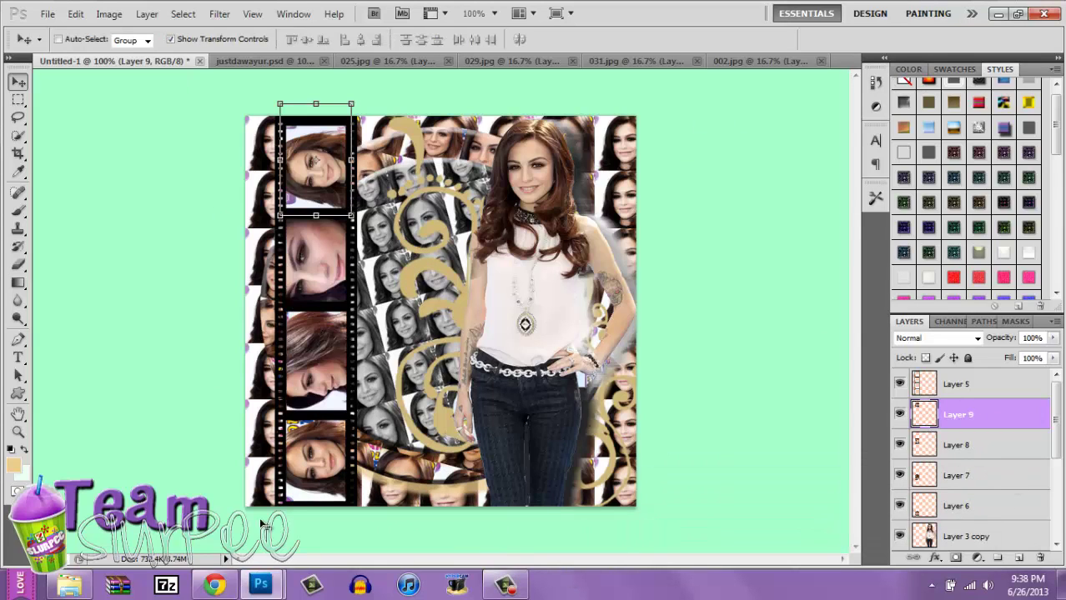
- Merge Layers 6 to 9, the four film-strip photos, into a single layer
shift+click(967, 507)
key(ctrl+r)
key(ctrl+e)
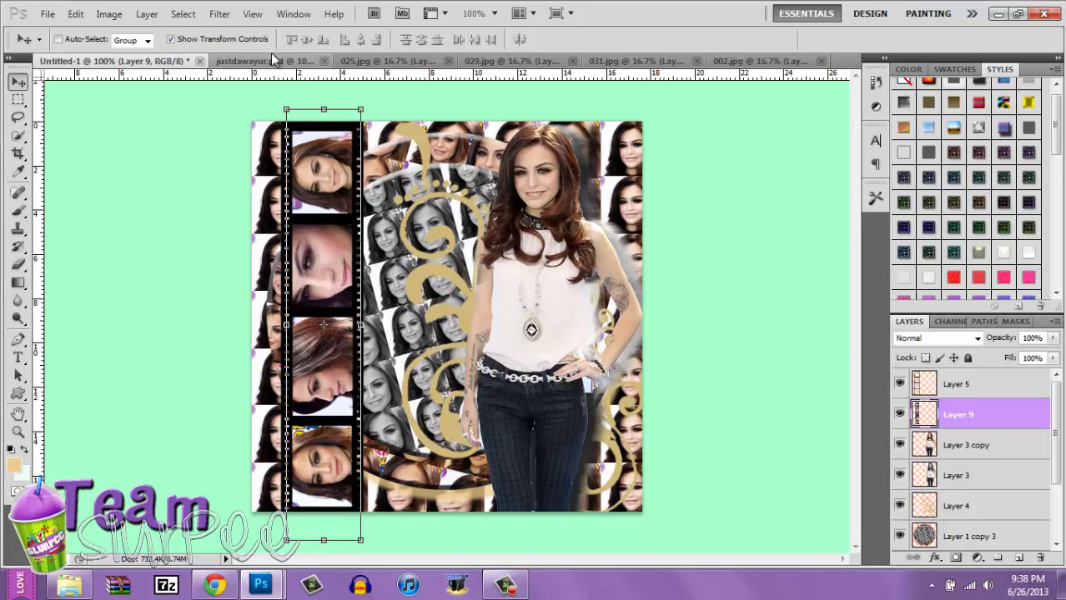
- Show the text on Layer 8 of justdawayur.psd, copy it into Untitled-1 as the topmost layer, and position it along the picture's lower edge
click(270, 58)
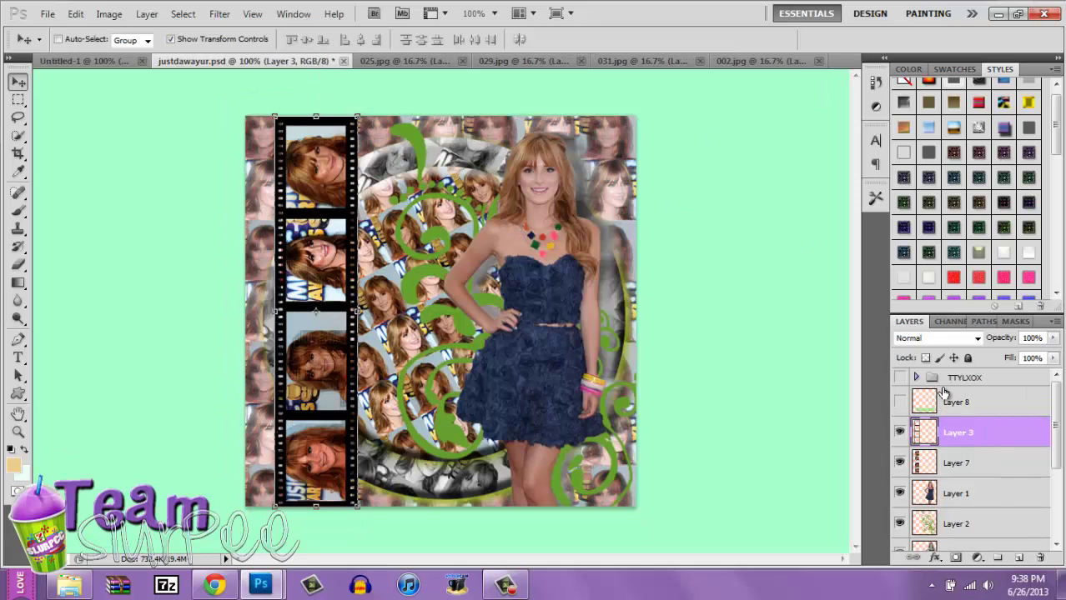
click(899, 403)
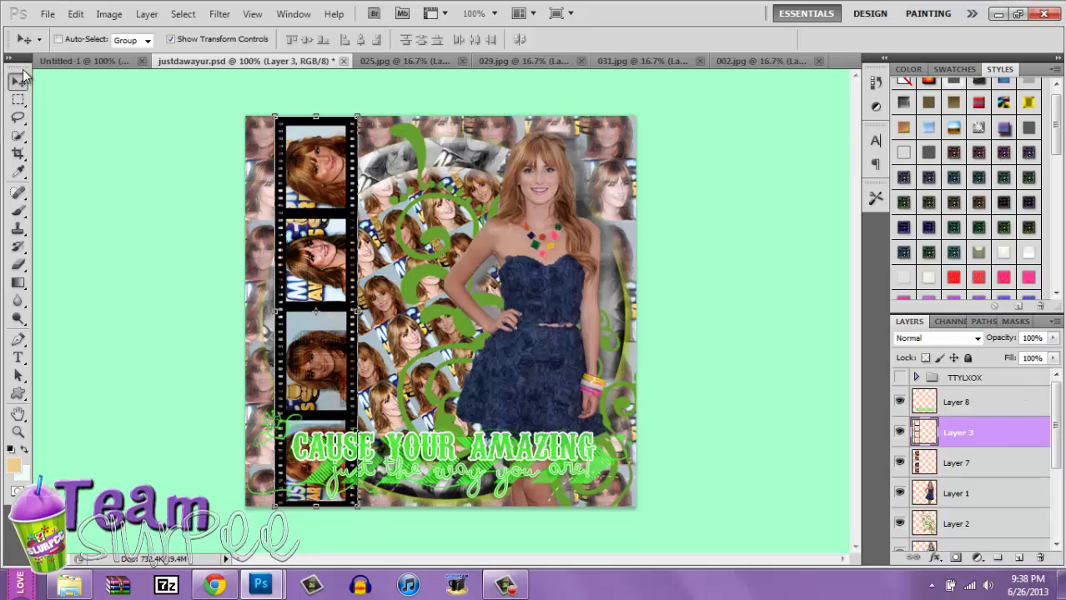
click(951, 403)
drag(492, 446, 476, 467)
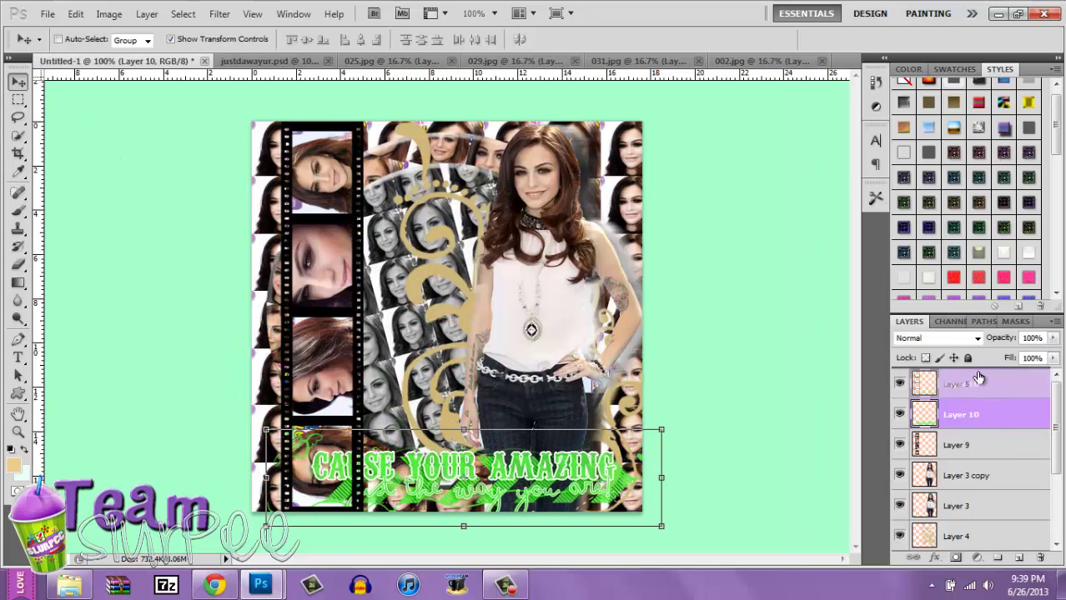
drag(978, 379, 979, 382)
drag(577, 480, 568, 469)
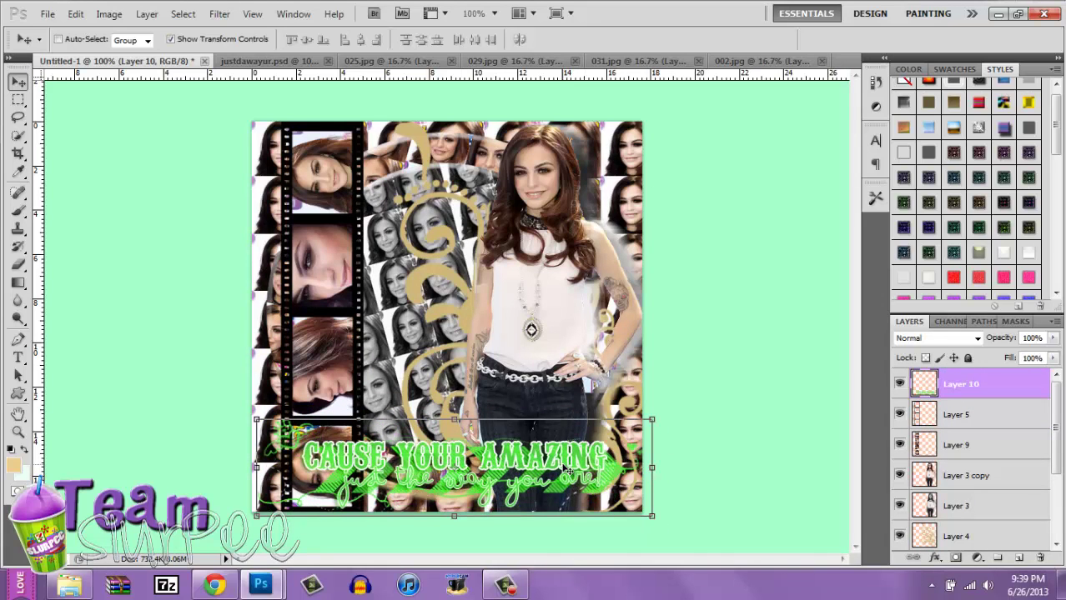
- Colorize the text on Layer 10 with Hue/Saturation set to hue 47, saturation 62 and lightness -6
key(ctrl+u)
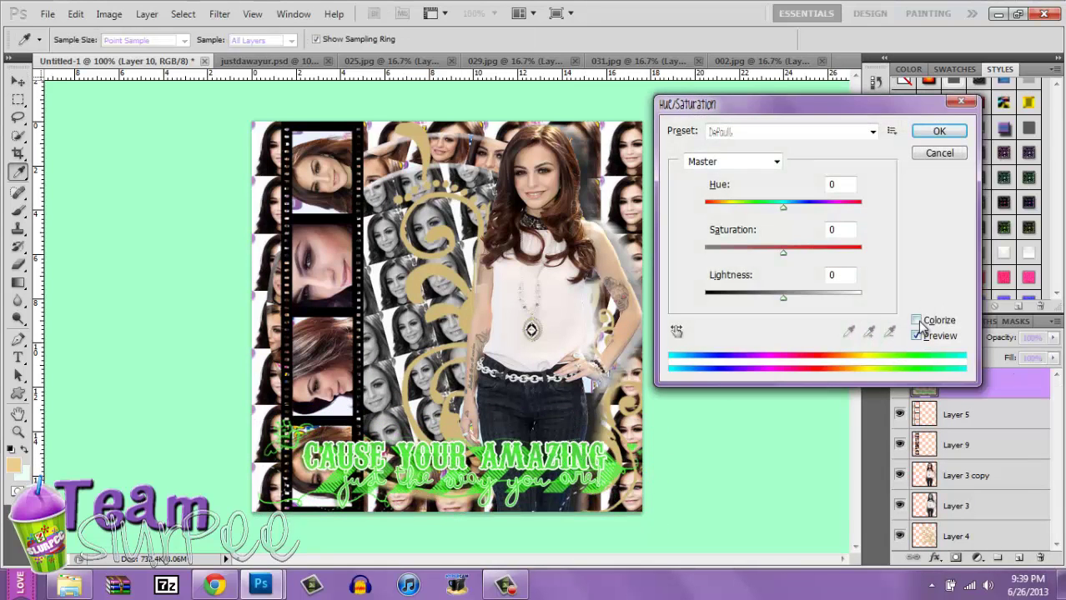
click(917, 321)
drag(744, 252, 793, 254)
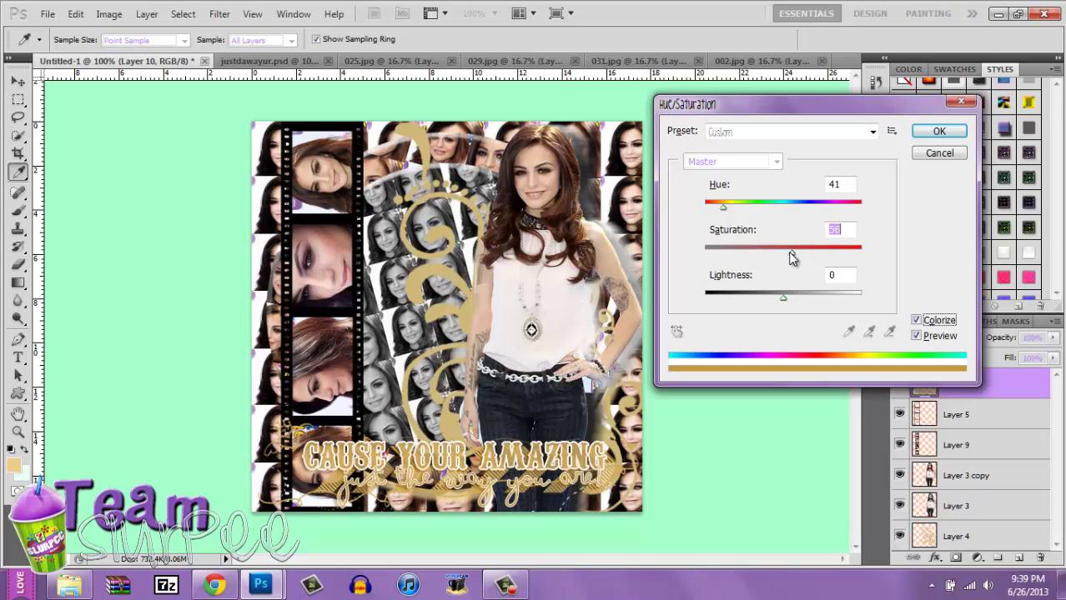
mouse_move(784, 299)
mouse_down()
mouse_move(790, 306)
mouse_move(778, 300)
mouse_up()
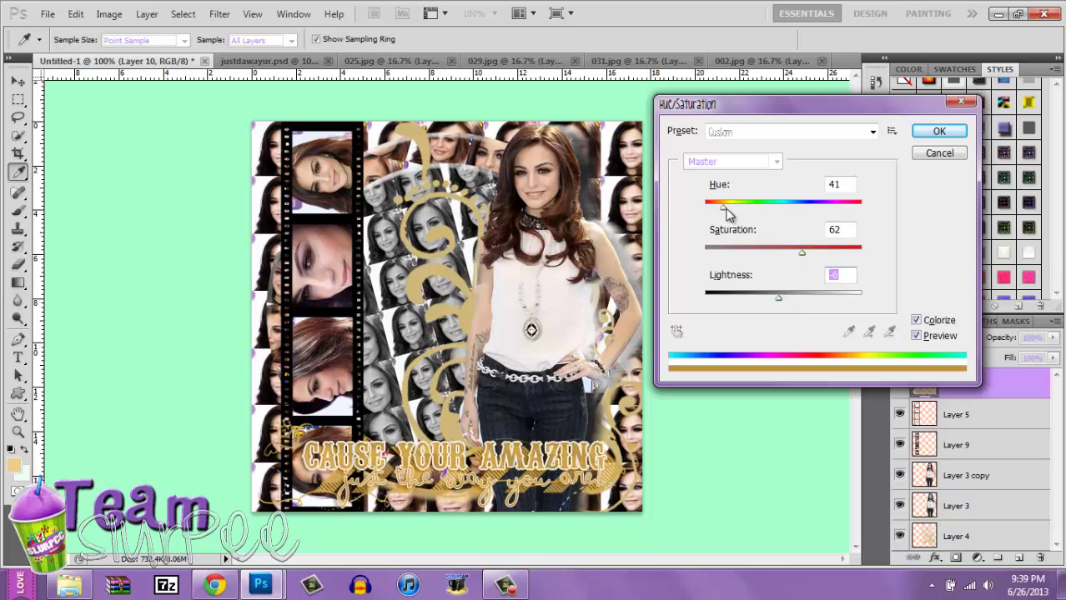
drag(720, 207, 727, 211)
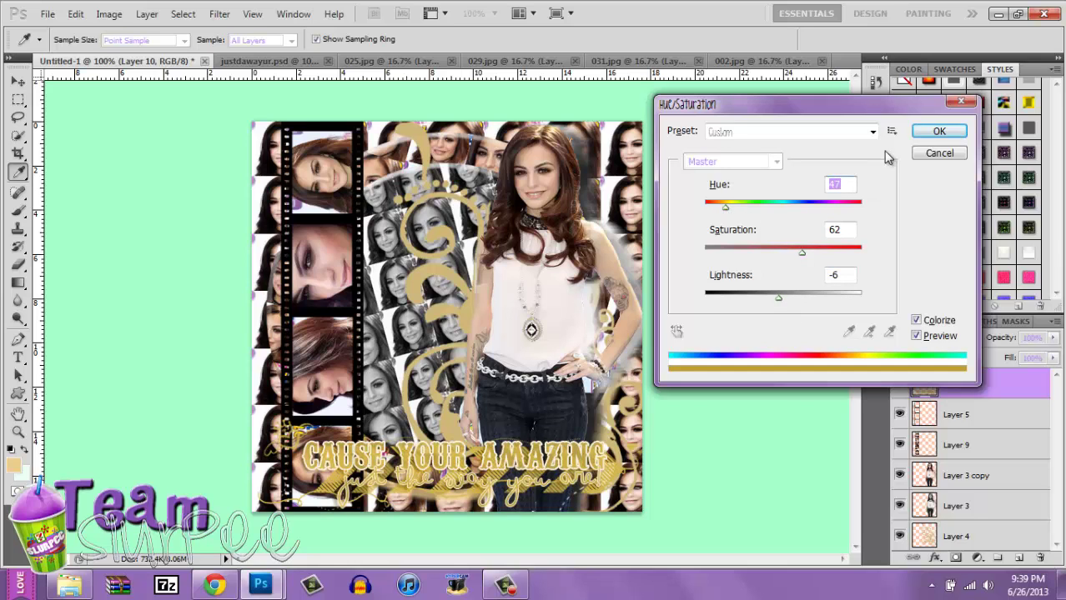
click(938, 131)
click(505, 586)
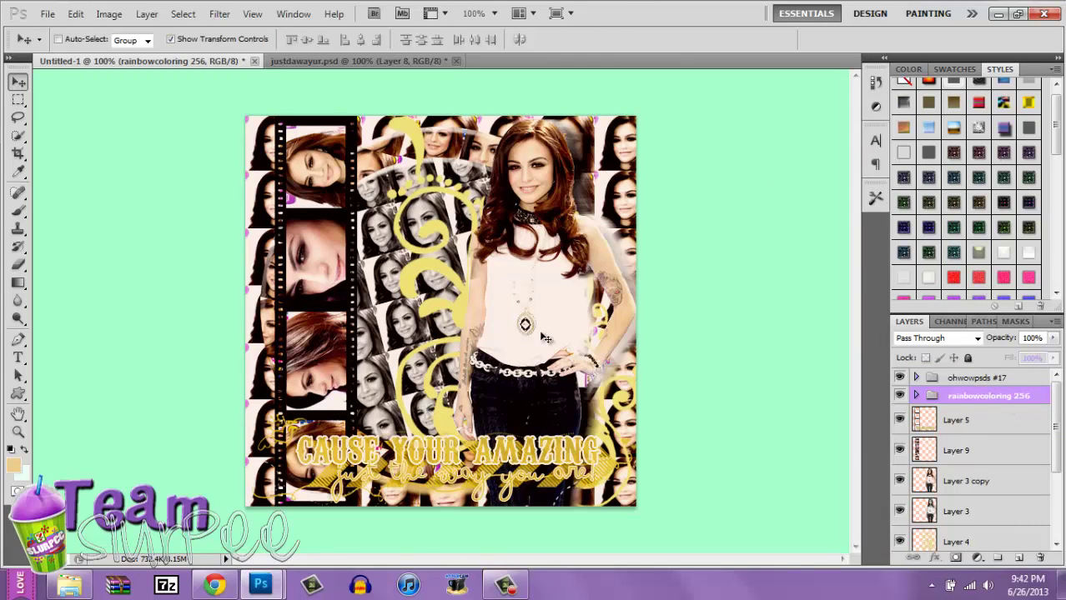
mouse_move(517, 588)
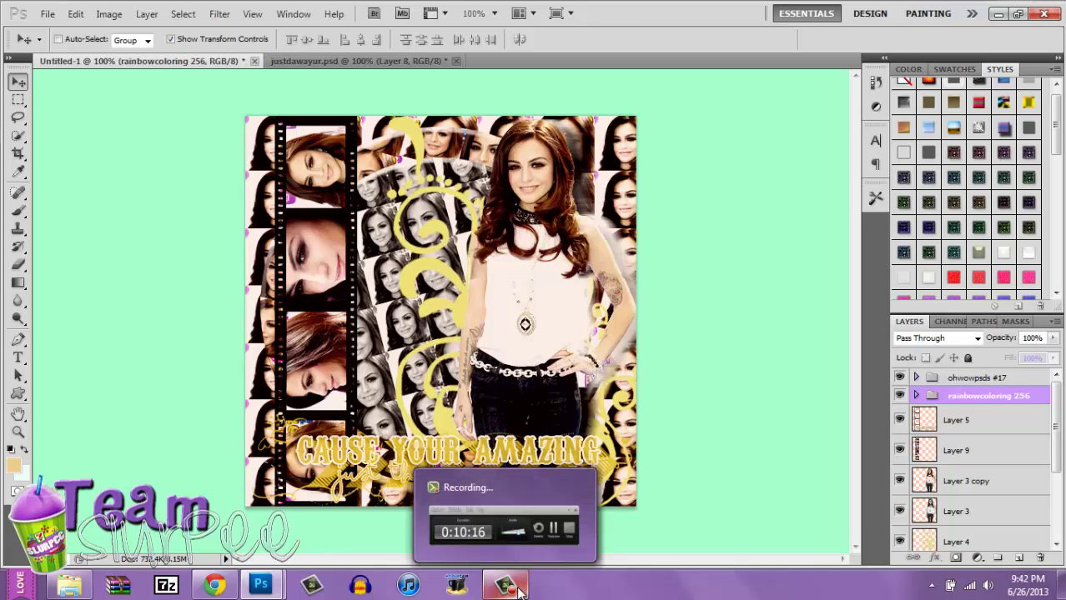